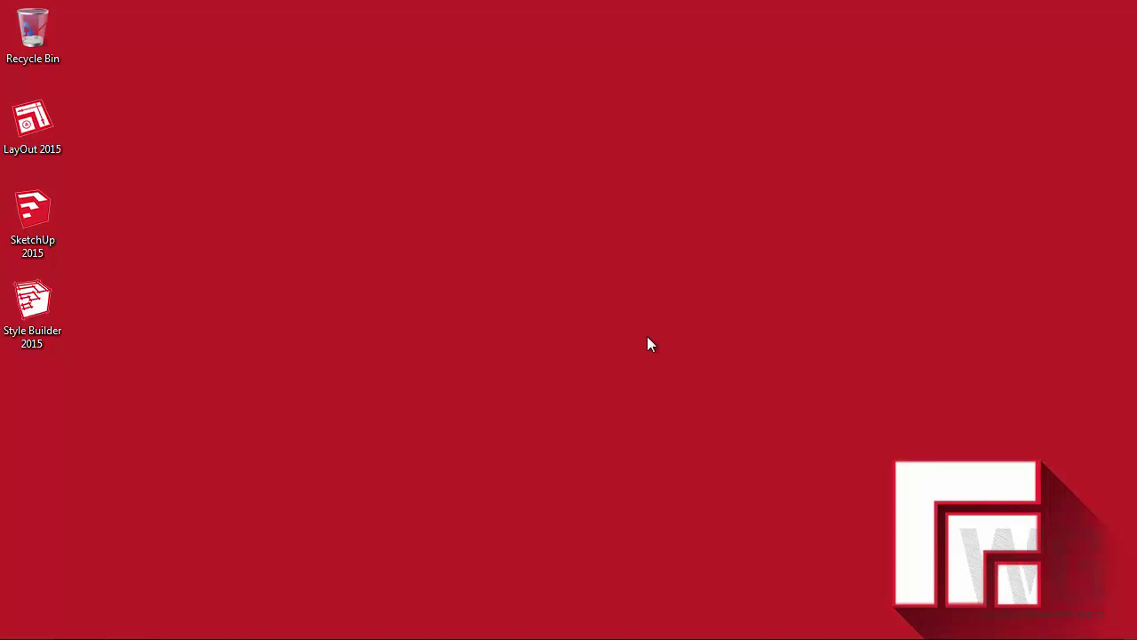
- Launch SketchUp 2015 from the desktop, dismiss the welcome screen, then close it
{"action": "double_click", "coordinate": [32, 218]}
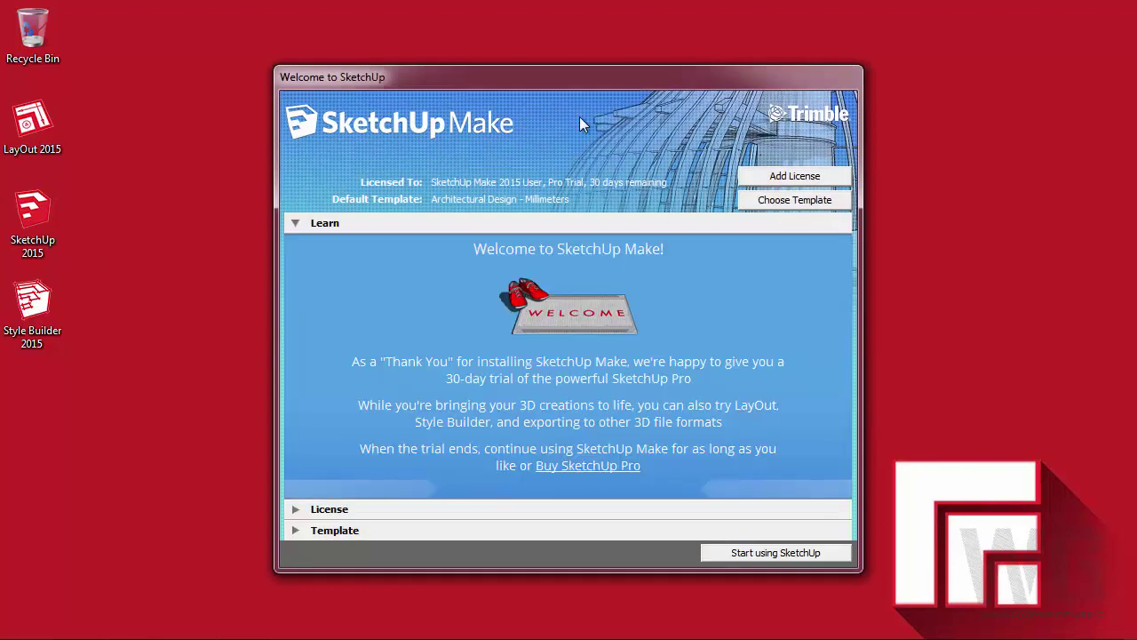
{"action": "left_click", "coordinate": [784, 553]}
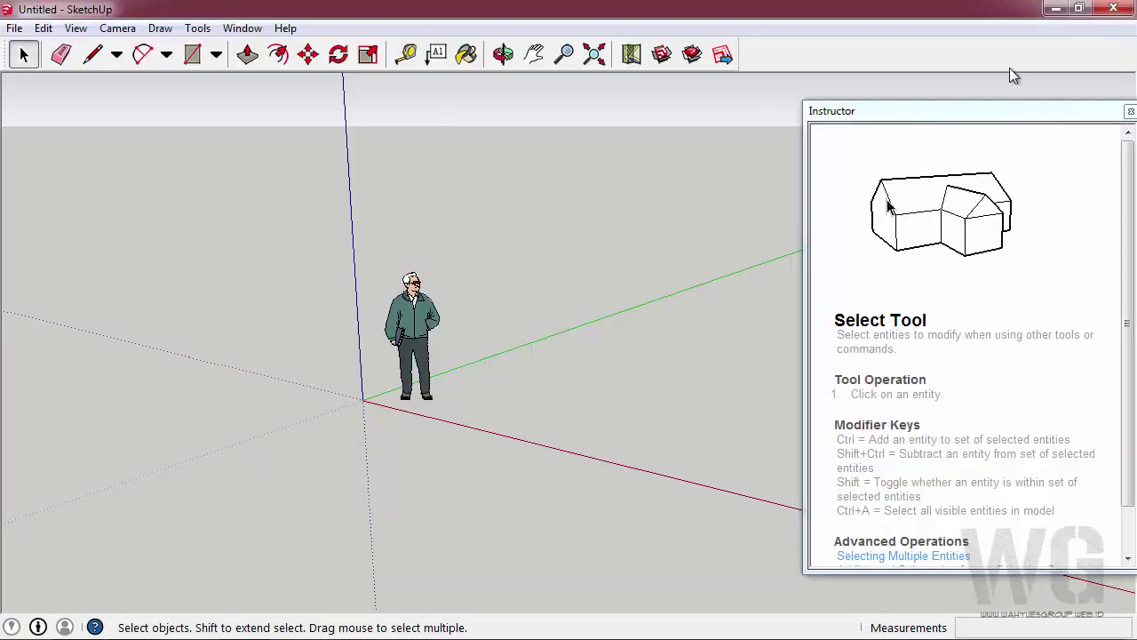
{"action": "left_click", "coordinate": [1111, 11]}
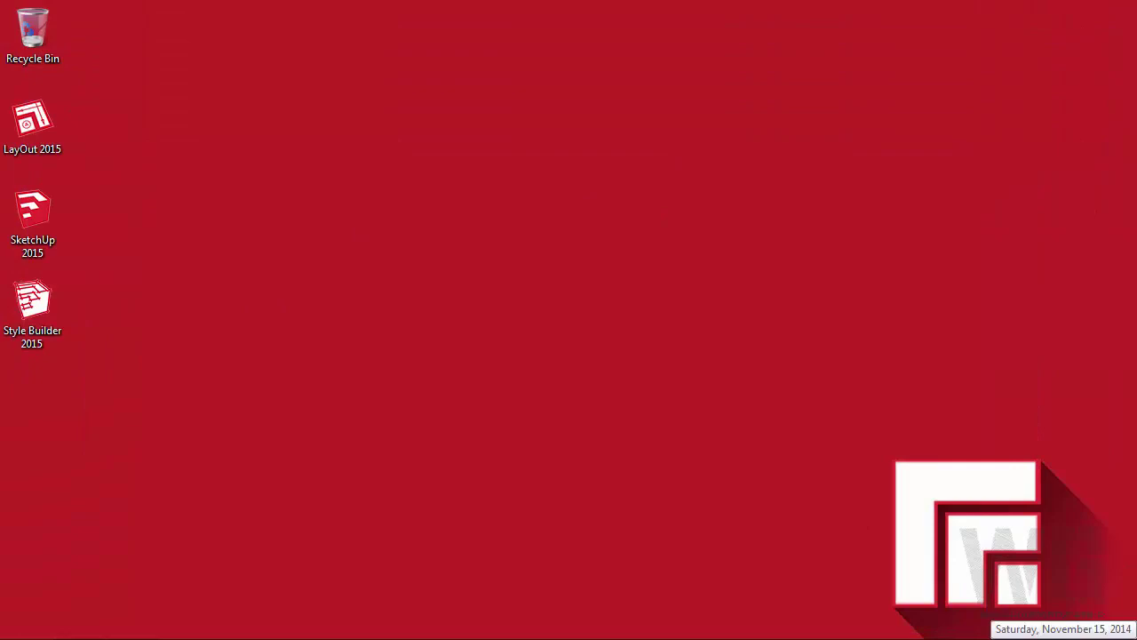
- Browse the taskbar clock's calendar to December 31, 2014
{"action": "left_click", "coordinate": [1106, 638]}
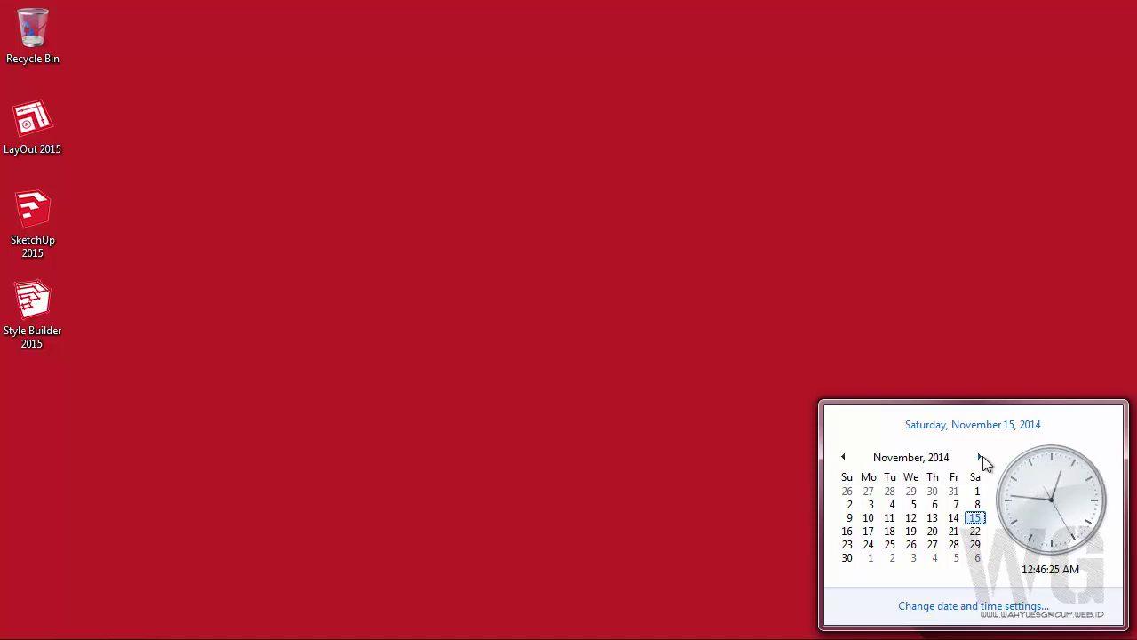
{"action": "left_click", "coordinate": [981, 458]}
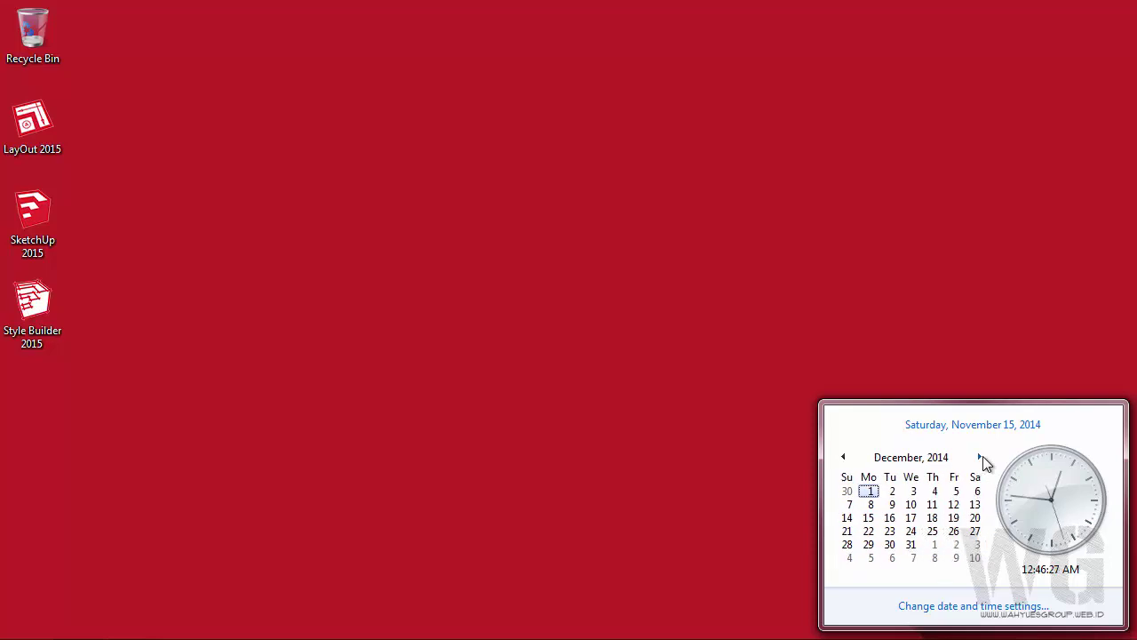
{"action": "left_click", "coordinate": [912, 545]}
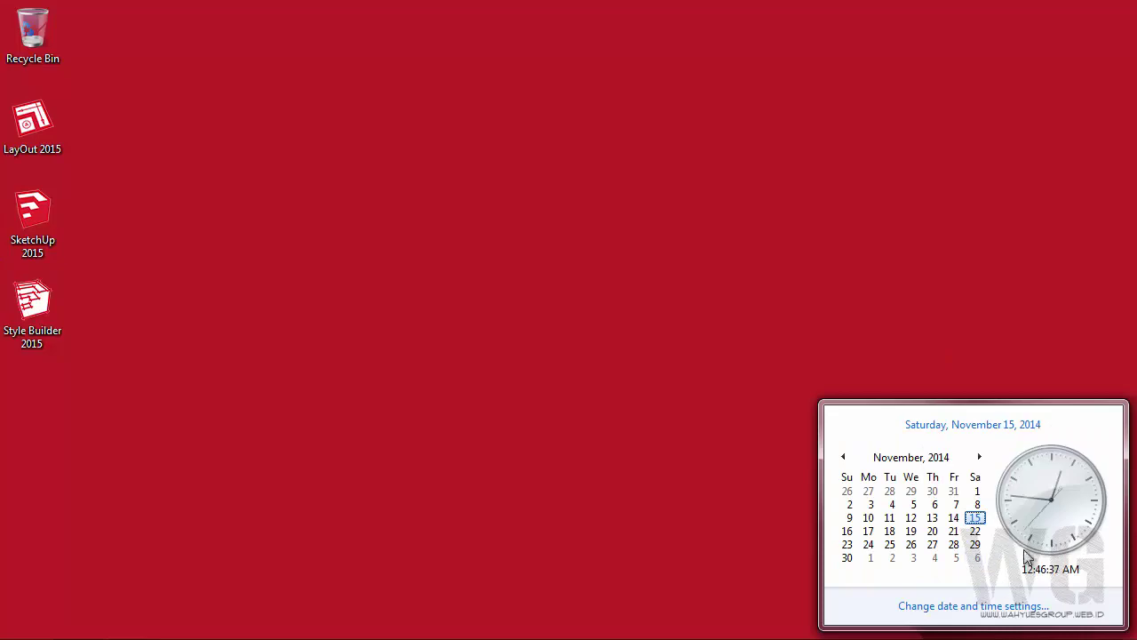
- Change the system date to December 31, 2014 and refresh the desktop
{"action": "left_click", "coordinate": [986, 605]}
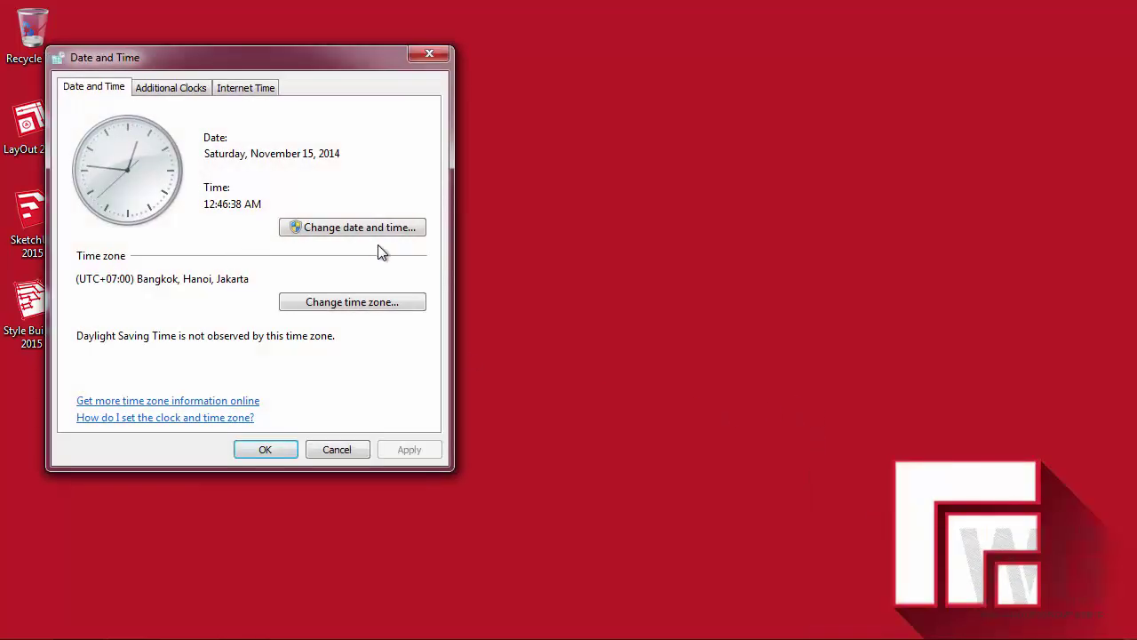
{"action": "left_click", "coordinate": [377, 230]}
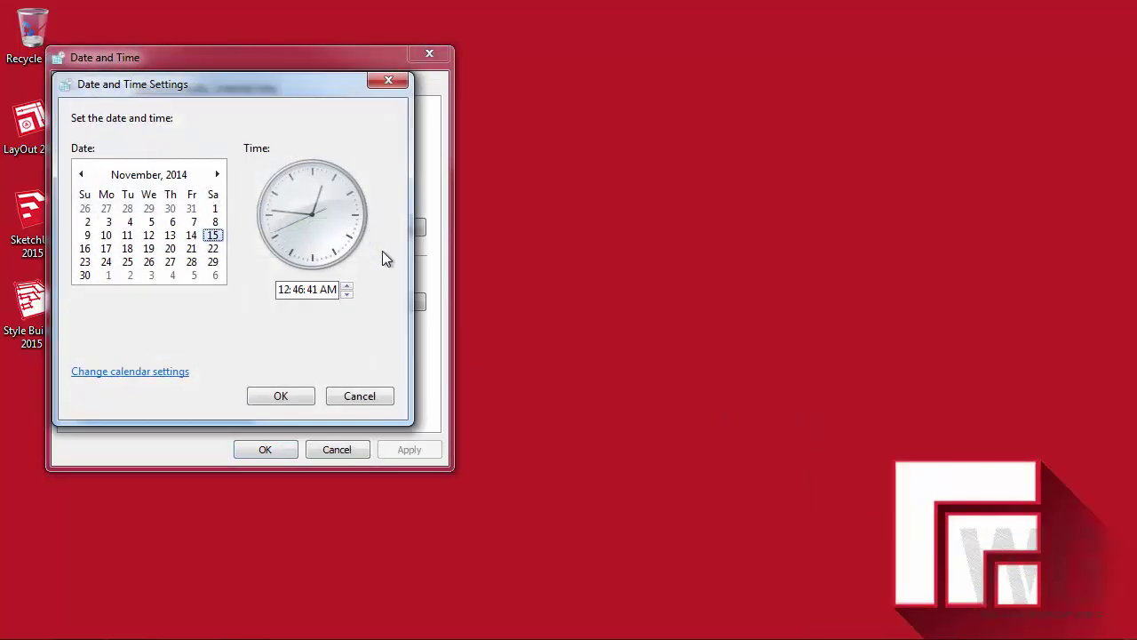
{"action": "left_click", "coordinate": [217, 175]}
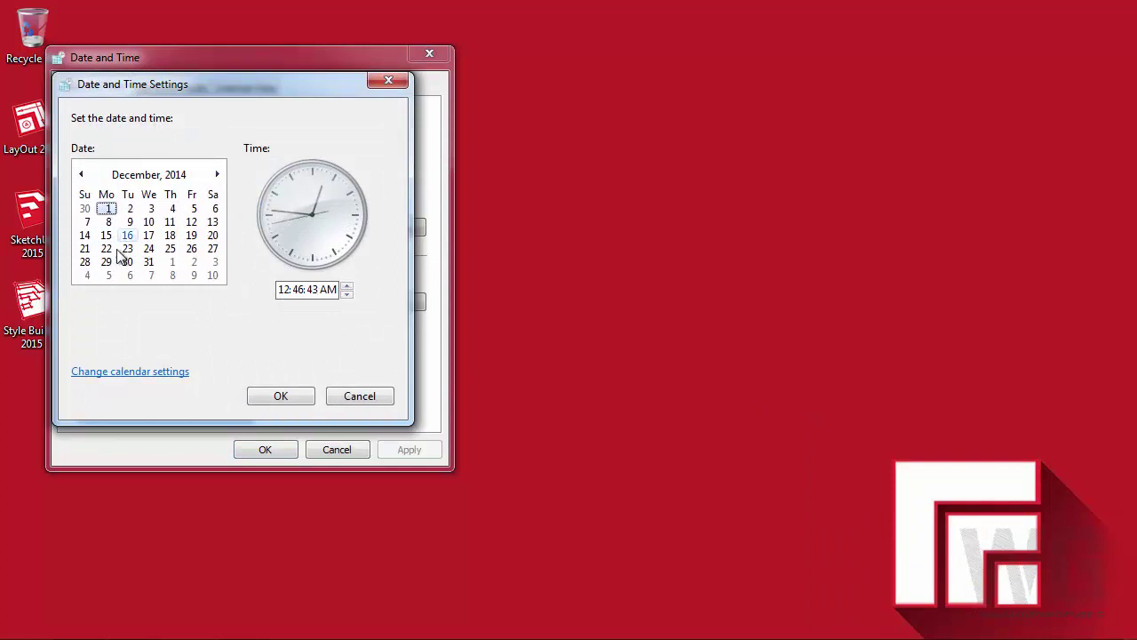
{"action": "left_click", "coordinate": [150, 262]}
{"action": "left_click", "coordinate": [296, 397]}
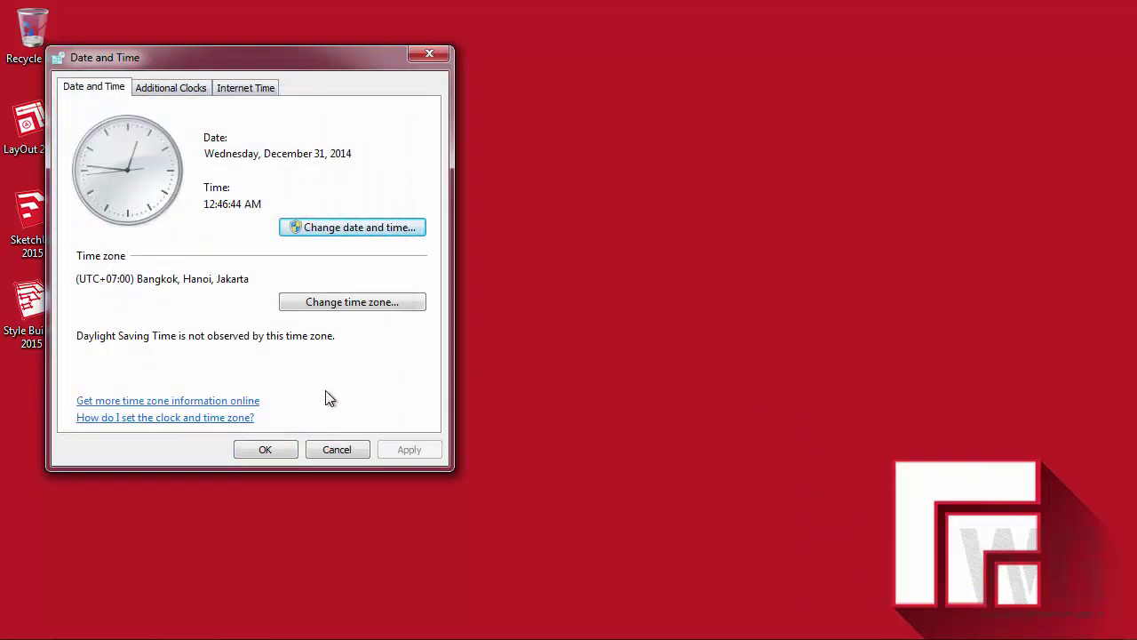
{"action": "left_click", "coordinate": [273, 448]}
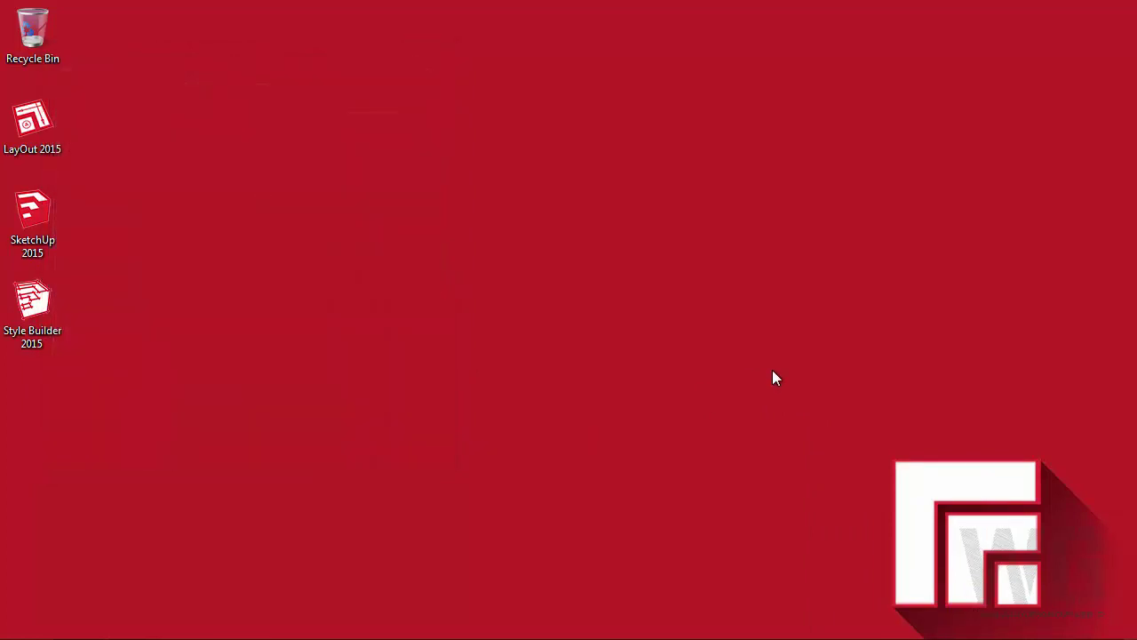
{"action": "right_click", "coordinate": [673, 207]}
{"action": "left_click", "coordinate": [782, 256]}
- Relaunch SketchUp 2015, review the expired license and template list, then agree to the terms
{"action": "double_click", "coordinate": [38, 220]}
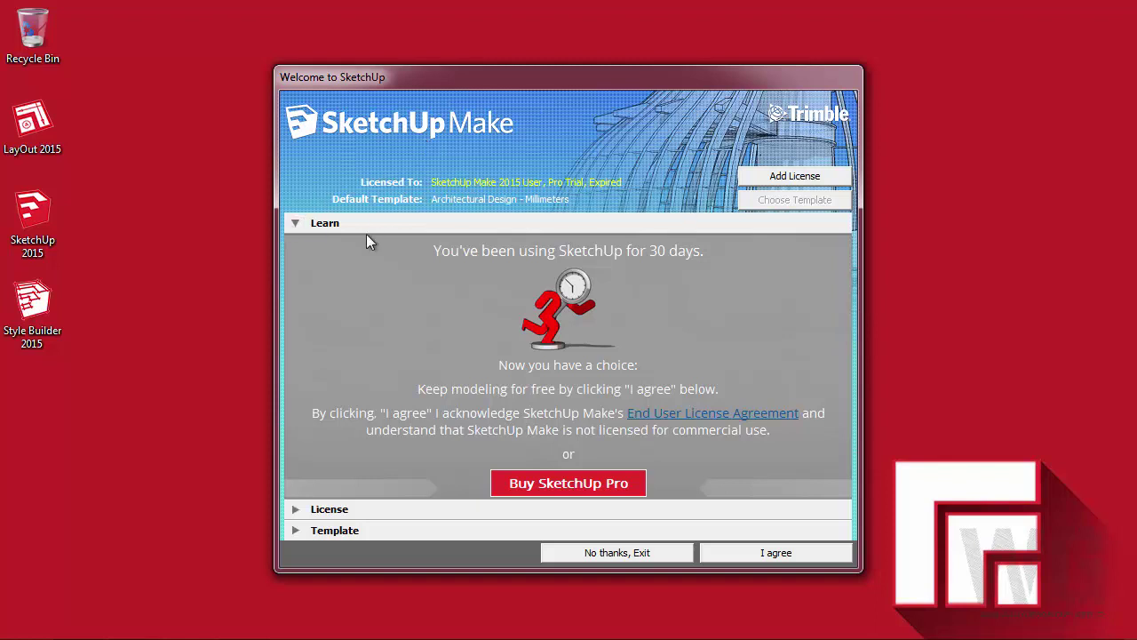
{"action": "left_click", "coordinate": [302, 227]}
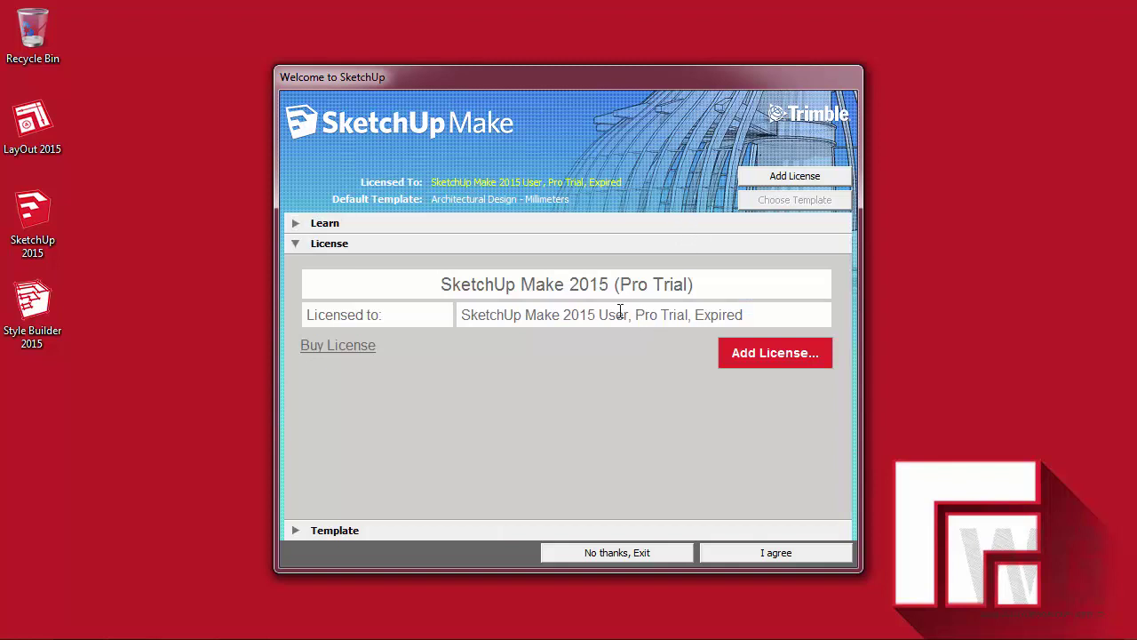
{"action": "left_click_drag", "start_coordinate": [613, 315], "coordinate": [804, 298]}
{"action": "left_click", "coordinate": [761, 311]}
{"action": "left_click", "coordinate": [295, 530]}
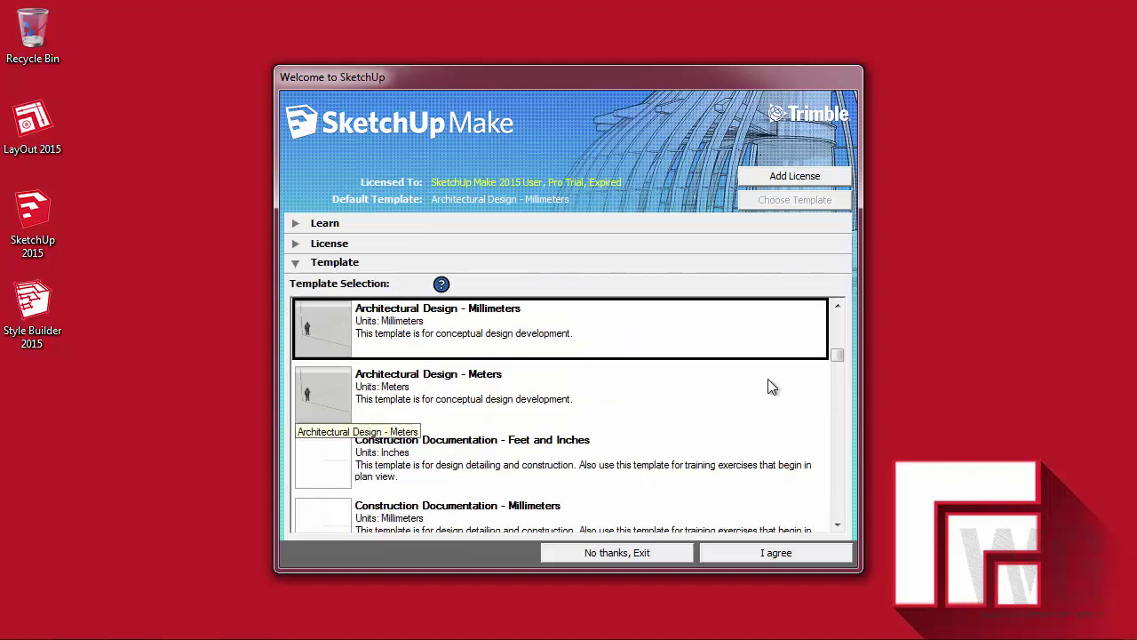
{"action": "left_click_drag", "start_coordinate": [836, 360], "coordinate": [836, 315]}
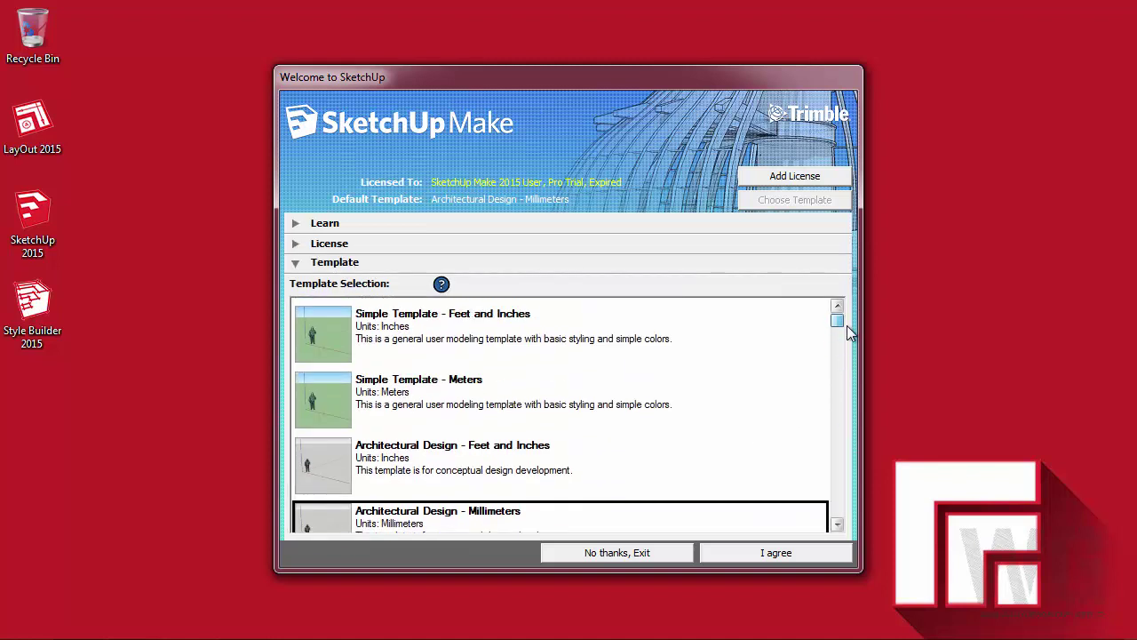
{"action": "left_click", "coordinate": [769, 552]}
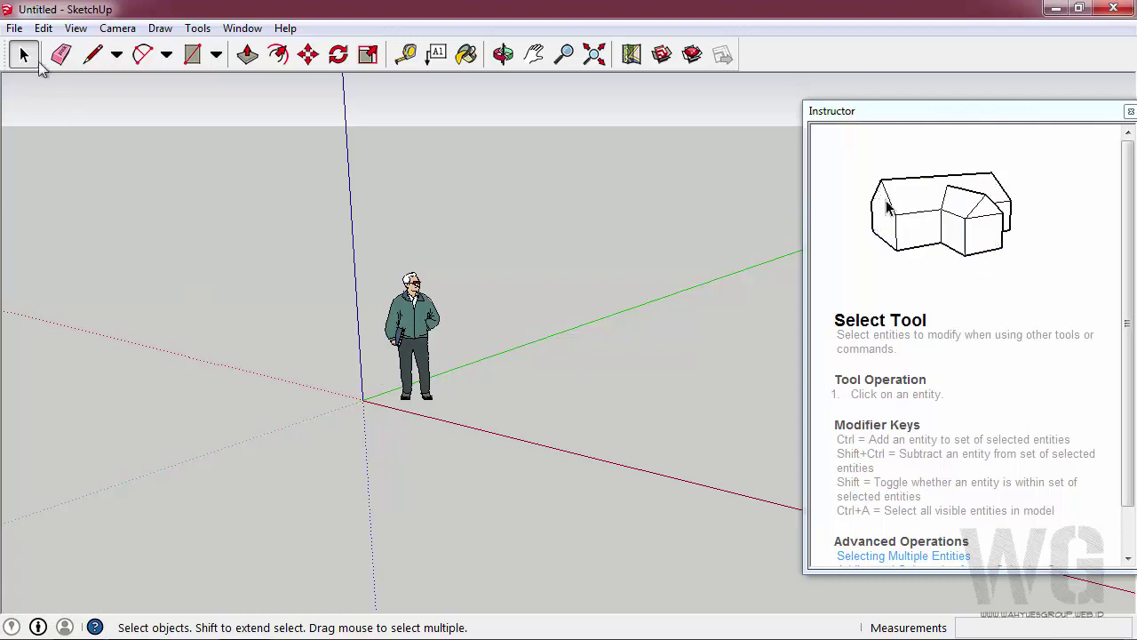
{"action": "left_click", "coordinate": [16, 31]}
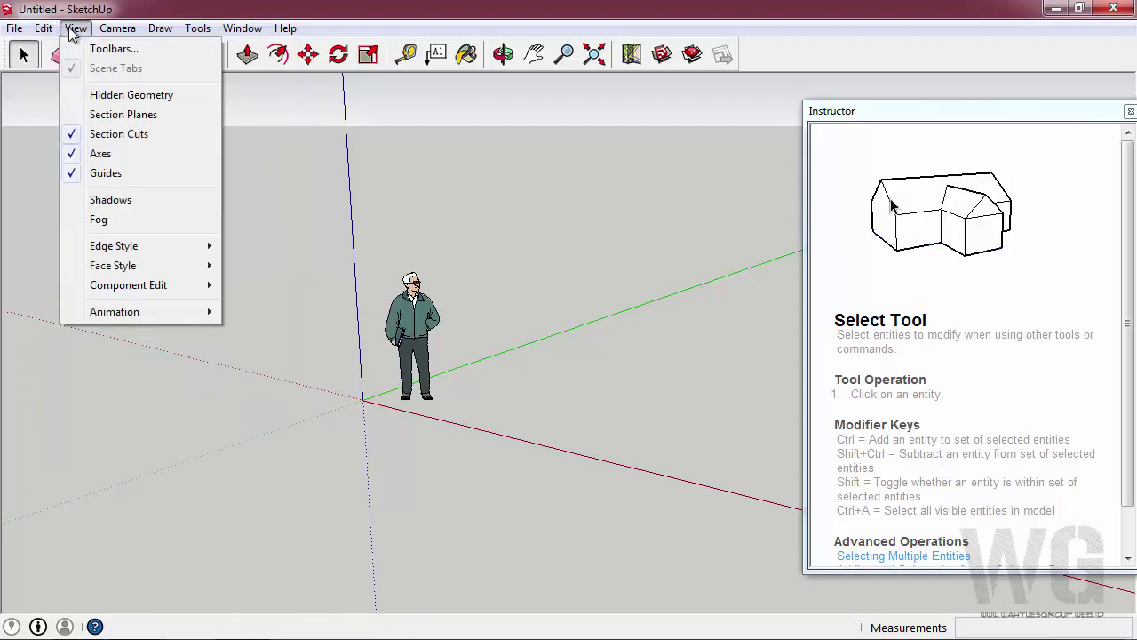
{"action": "mouse_move", "coordinate": [242, 27]}
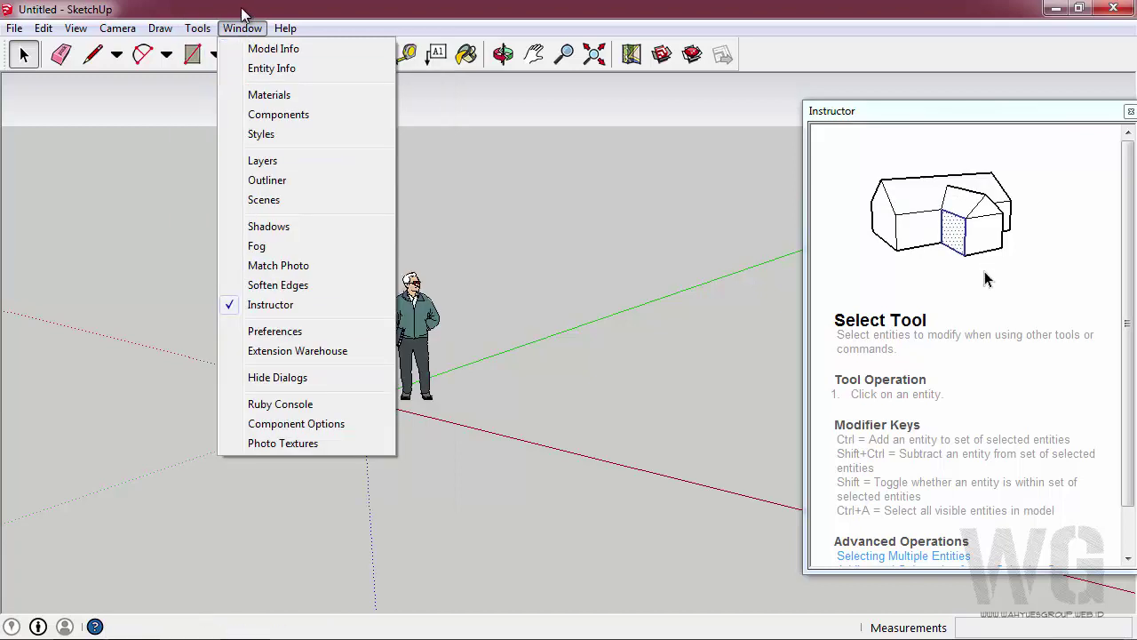
{"action": "left_click", "coordinate": [588, 271]}
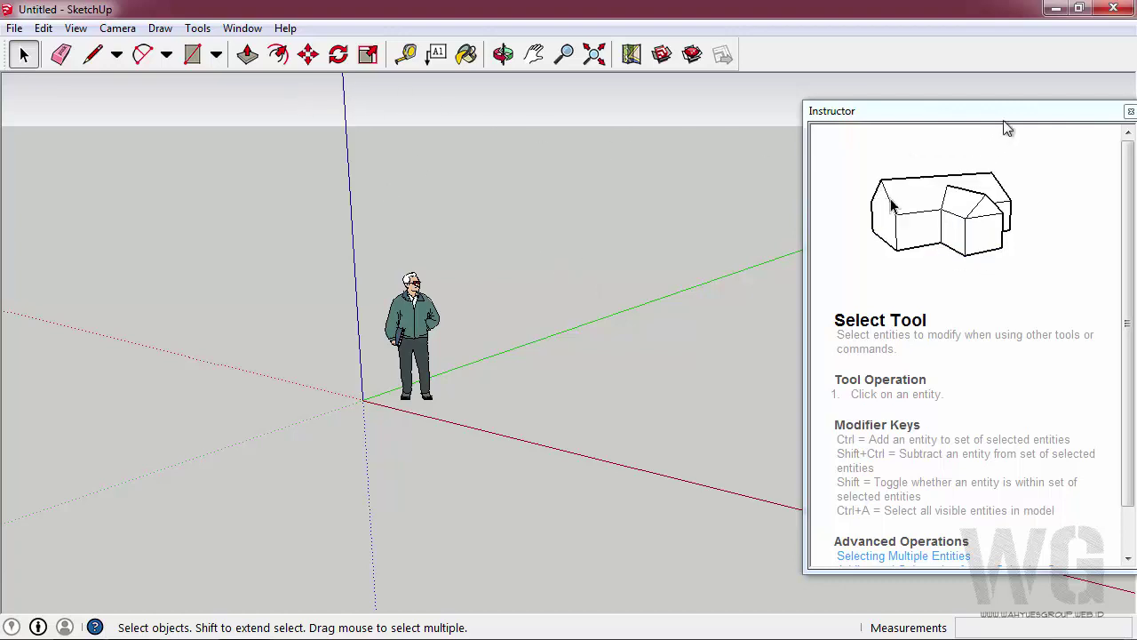
{"action": "left_click_drag", "start_coordinate": [1008, 121], "coordinate": [893, 119]}
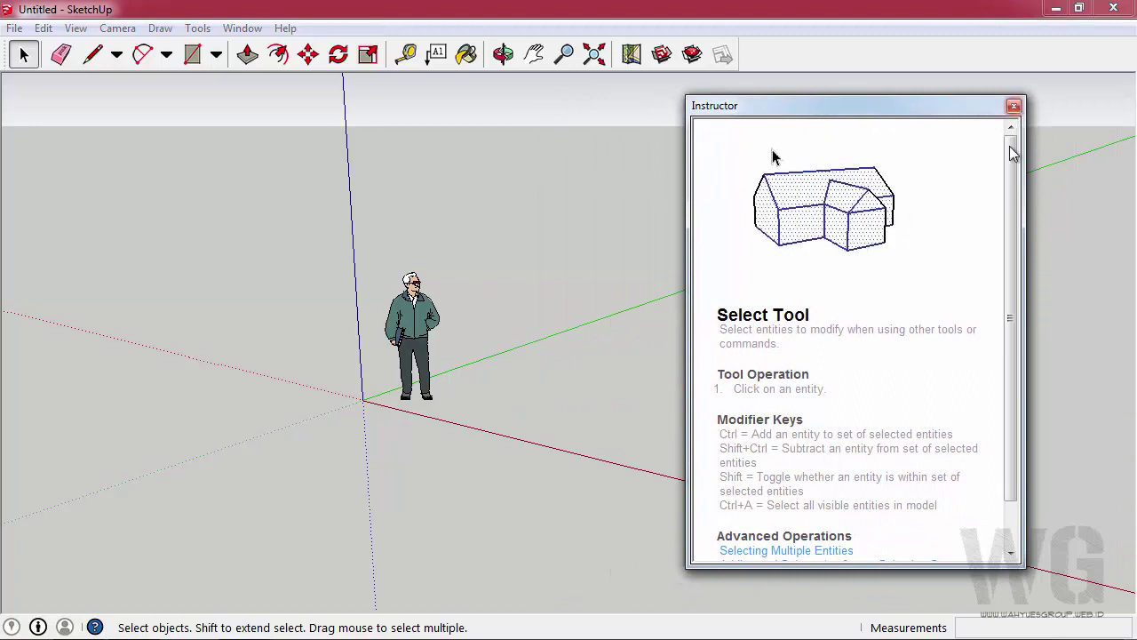
{"action": "scroll", "coordinate": [1017, 213], "scroll_direction": "down", "scroll_amount": 1}
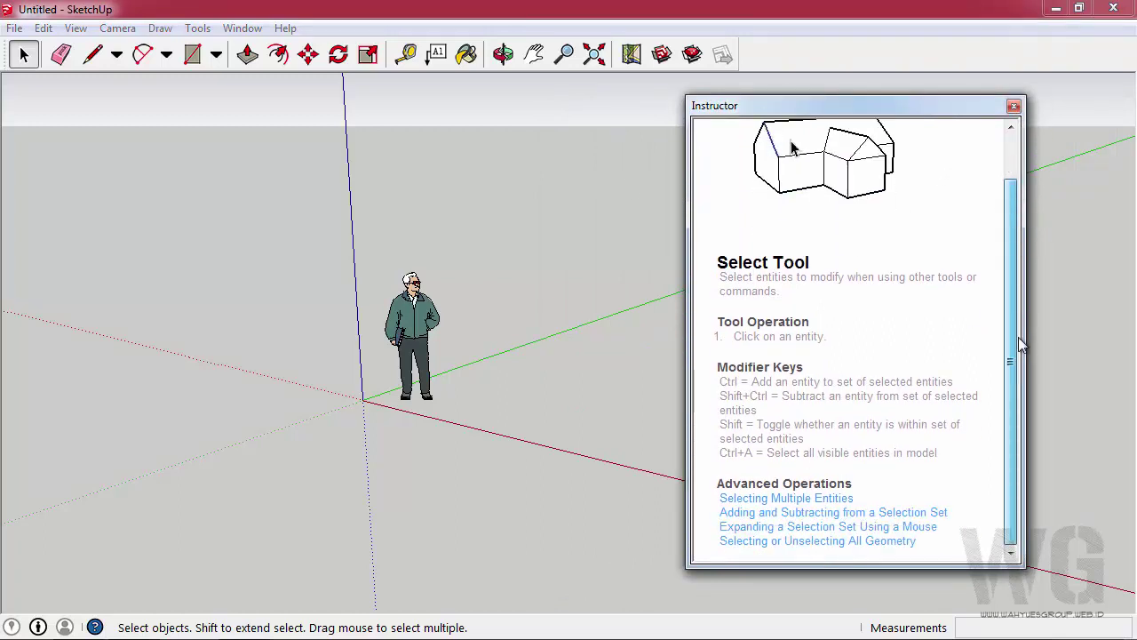
{"action": "scroll", "coordinate": [1026, 200], "scroll_direction": "up", "scroll_amount": 1}
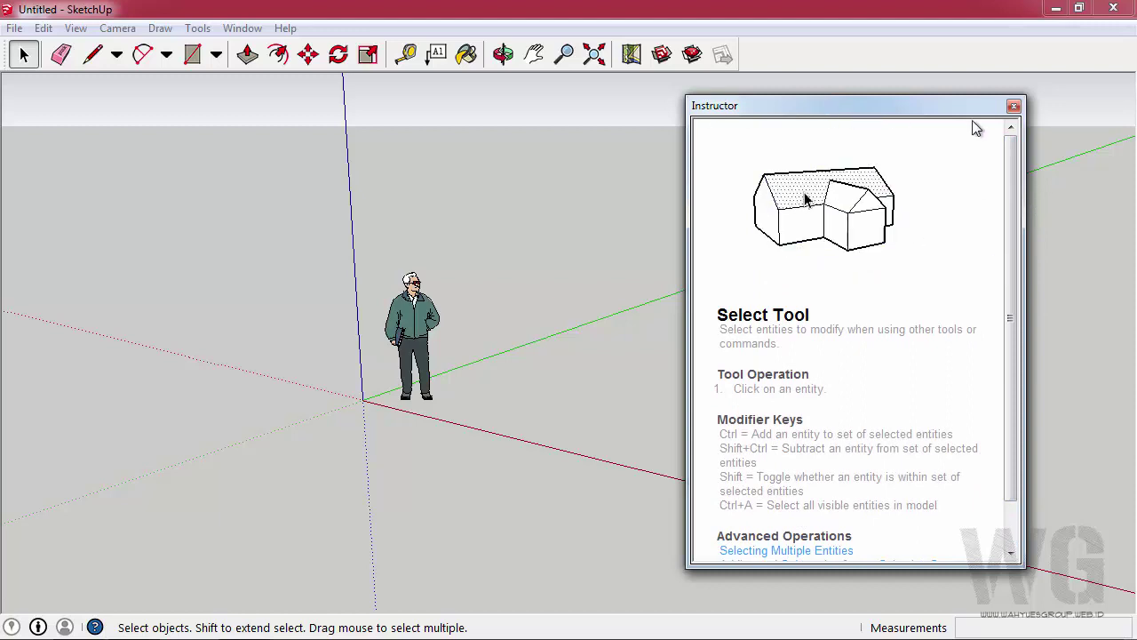
{"action": "left_click", "coordinate": [1013, 105]}
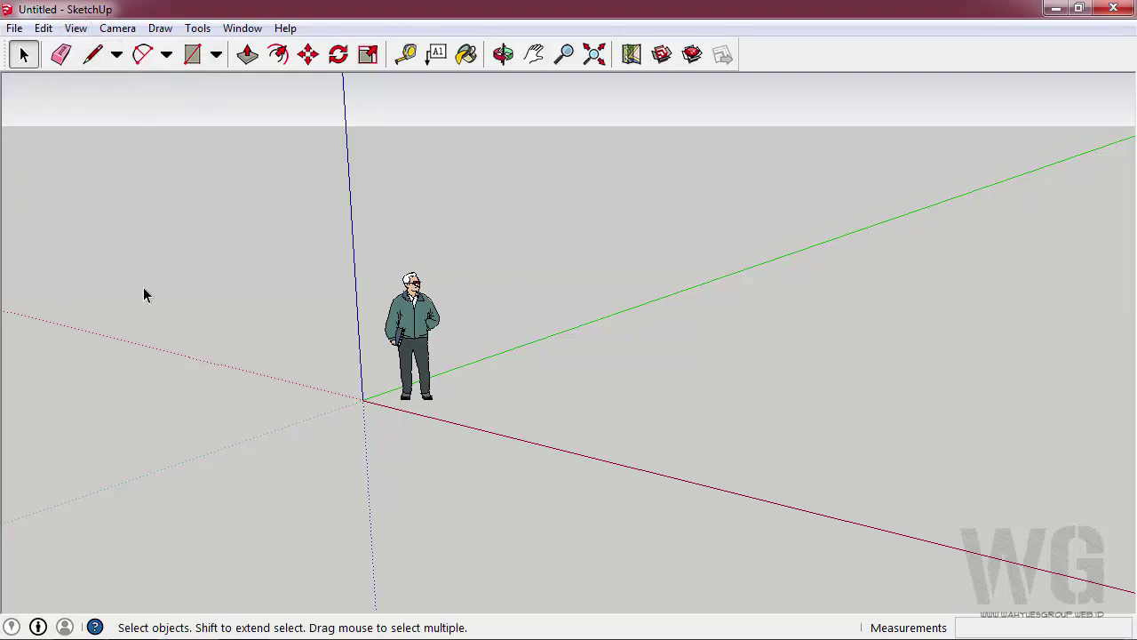
- Switch the toolbar icons from large to small in View > Toolbars
{"action": "left_click", "coordinate": [43, 28]}
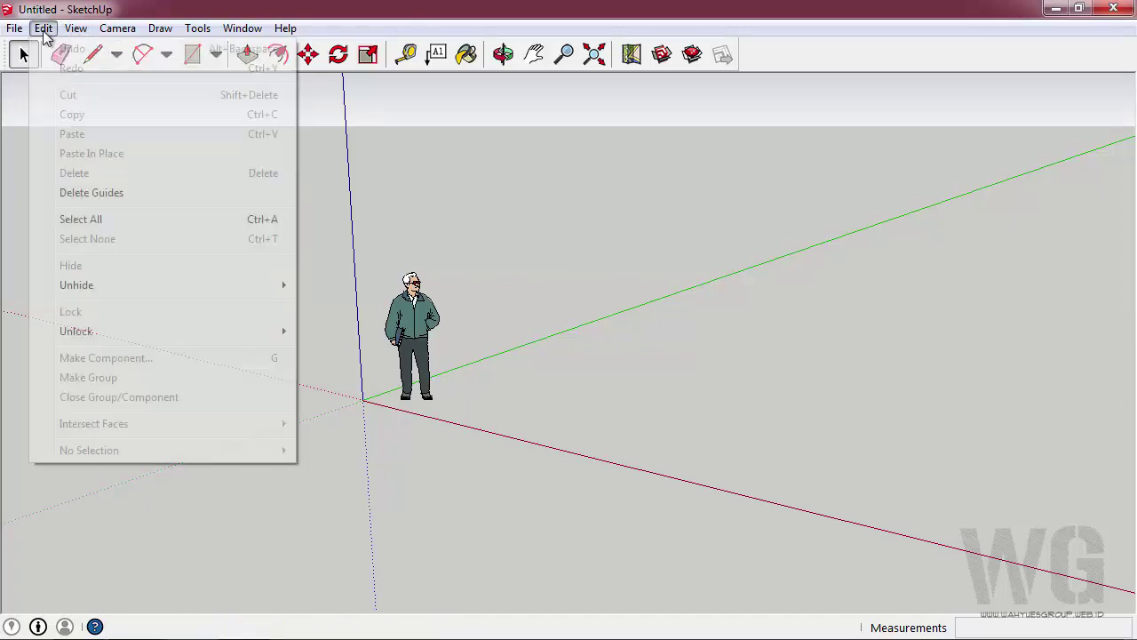
{"action": "mouse_move", "coordinate": [76, 28]}
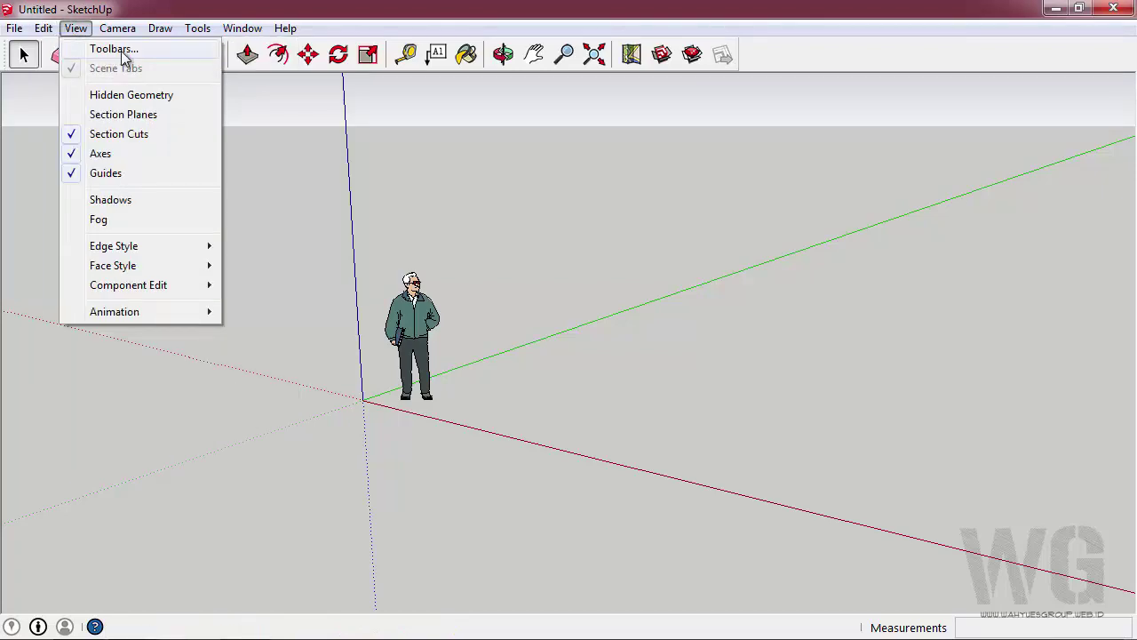
{"action": "left_click", "coordinate": [113, 49]}
{"action": "left_click", "coordinate": [471, 213]}
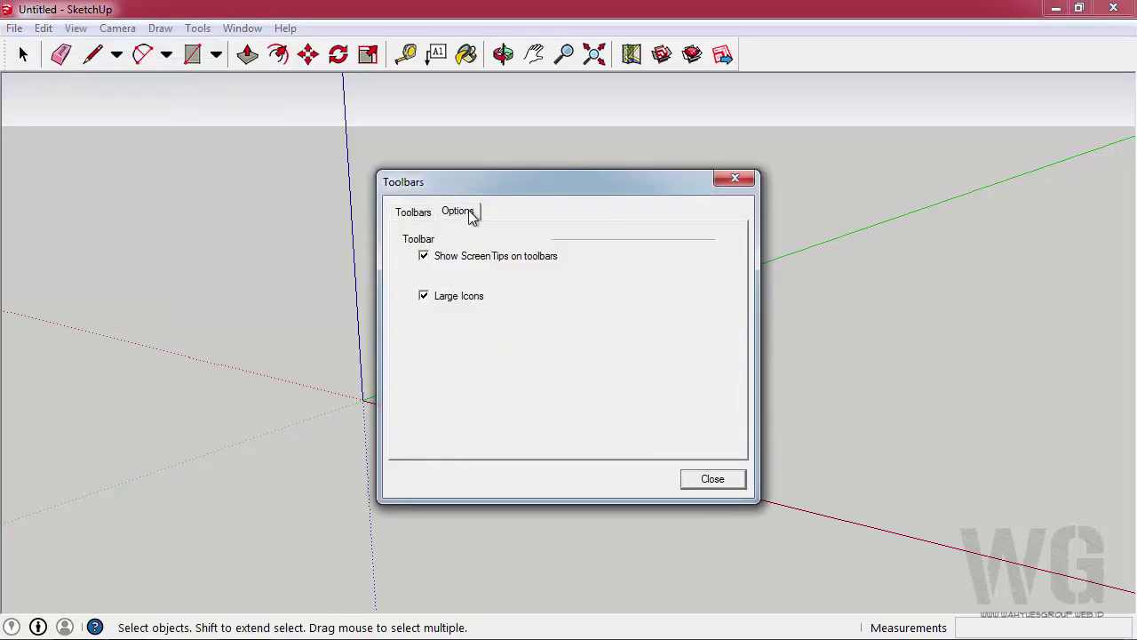
{"action": "left_click", "coordinate": [454, 299]}
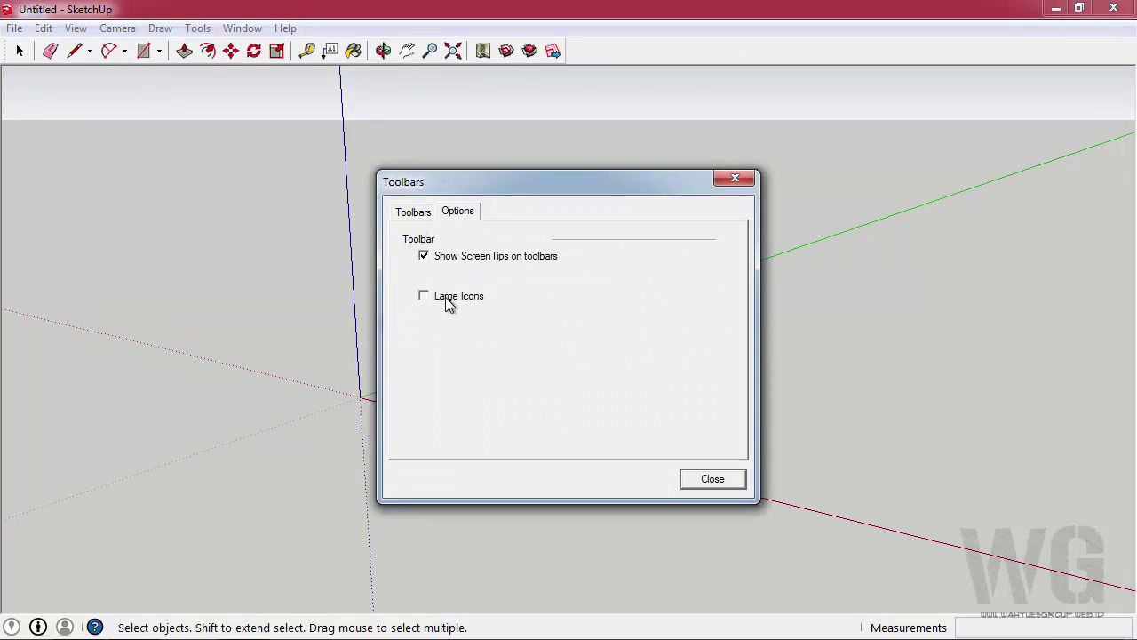
{"action": "left_click", "coordinate": [446, 298]}
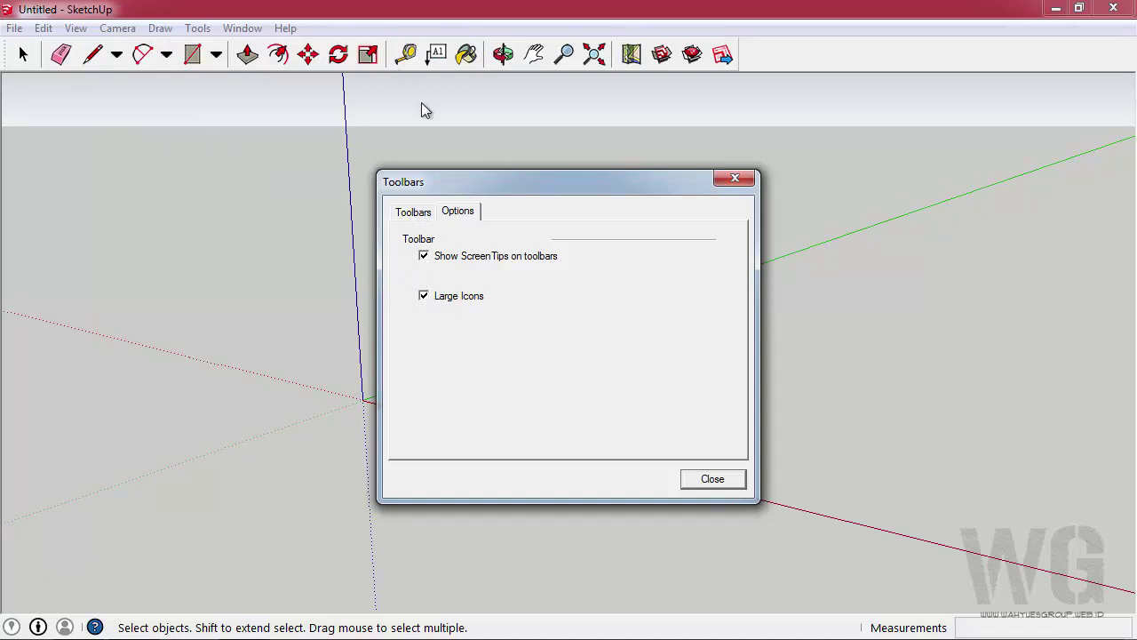
{"action": "left_click", "coordinate": [463, 298]}
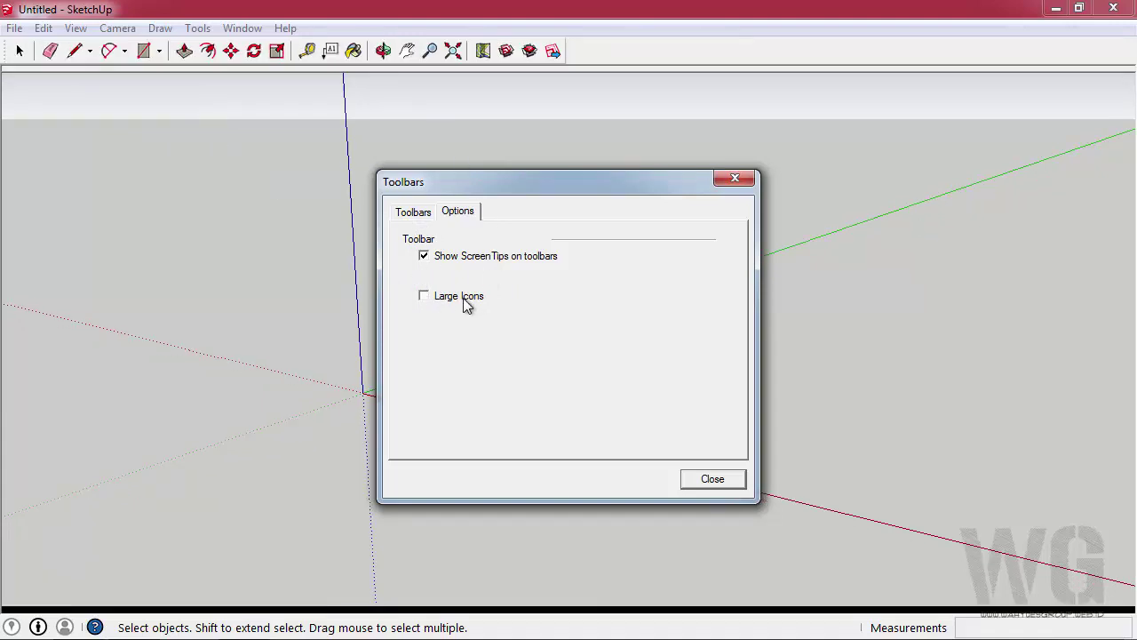
- Hide Getting Started, show Large Tool Set and Standard, and dock the tool set higher
{"action": "left_click", "coordinate": [424, 216]}
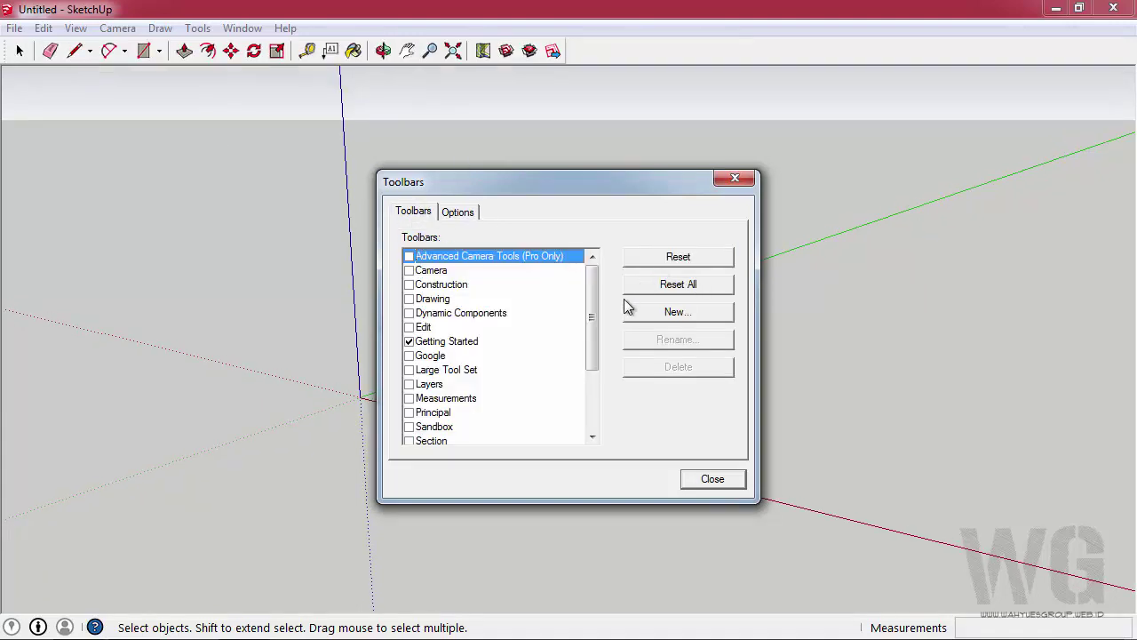
{"action": "left_click", "coordinate": [409, 342]}
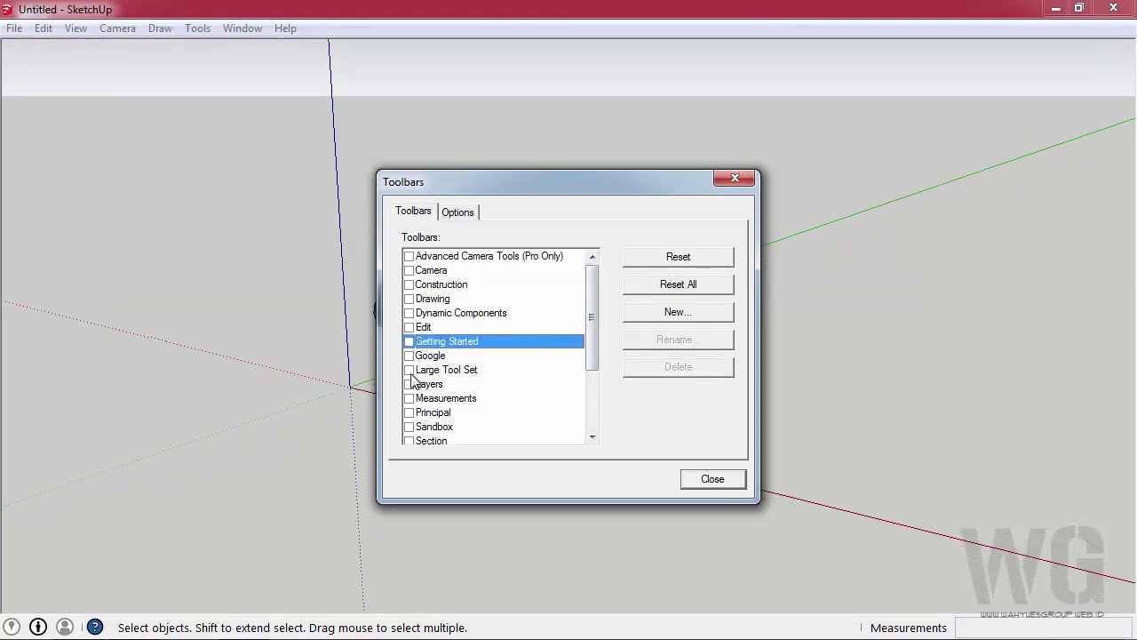
{"action": "left_click", "coordinate": [409, 370]}
{"action": "left_click_drag", "start_coordinate": [595, 336], "coordinate": [592, 412]}
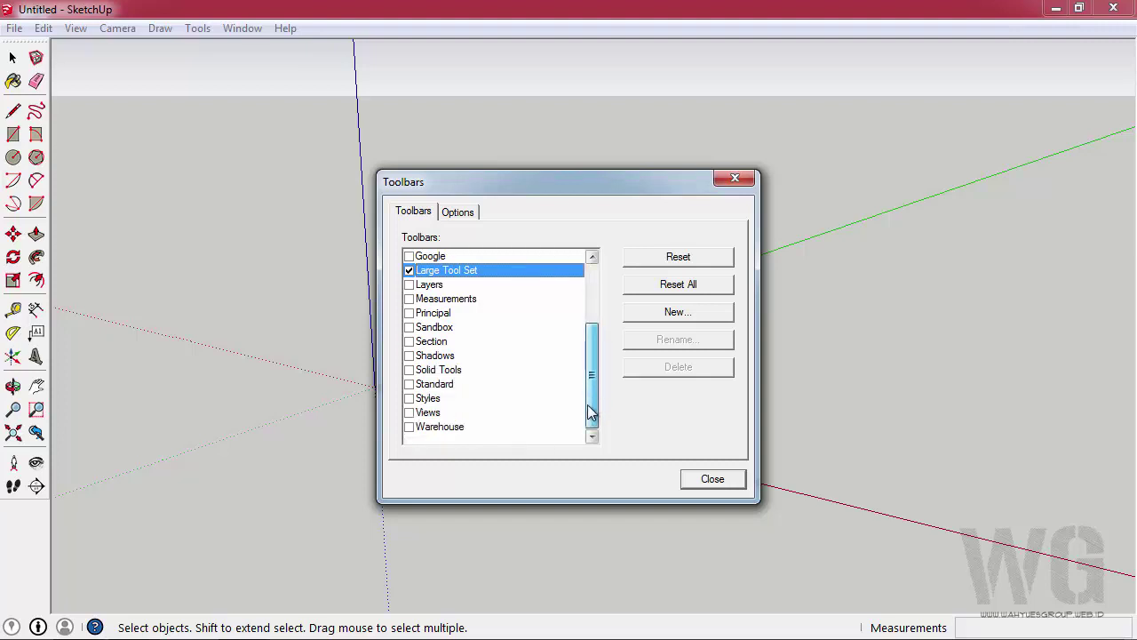
{"action": "left_click", "coordinate": [409, 384]}
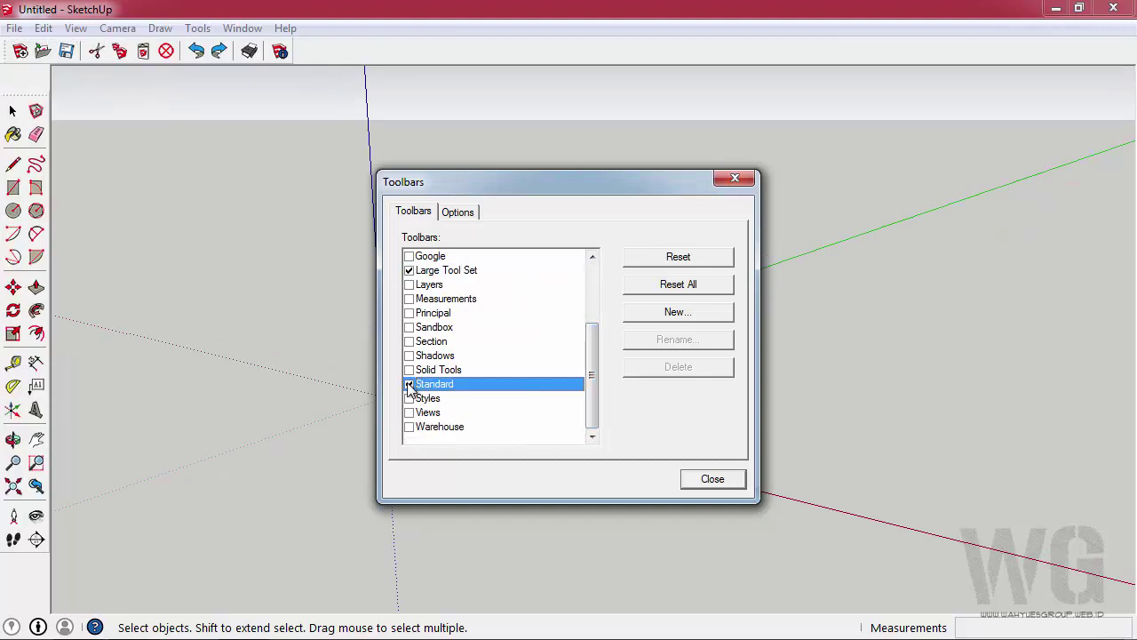
{"action": "left_click", "coordinate": [18, 86]}
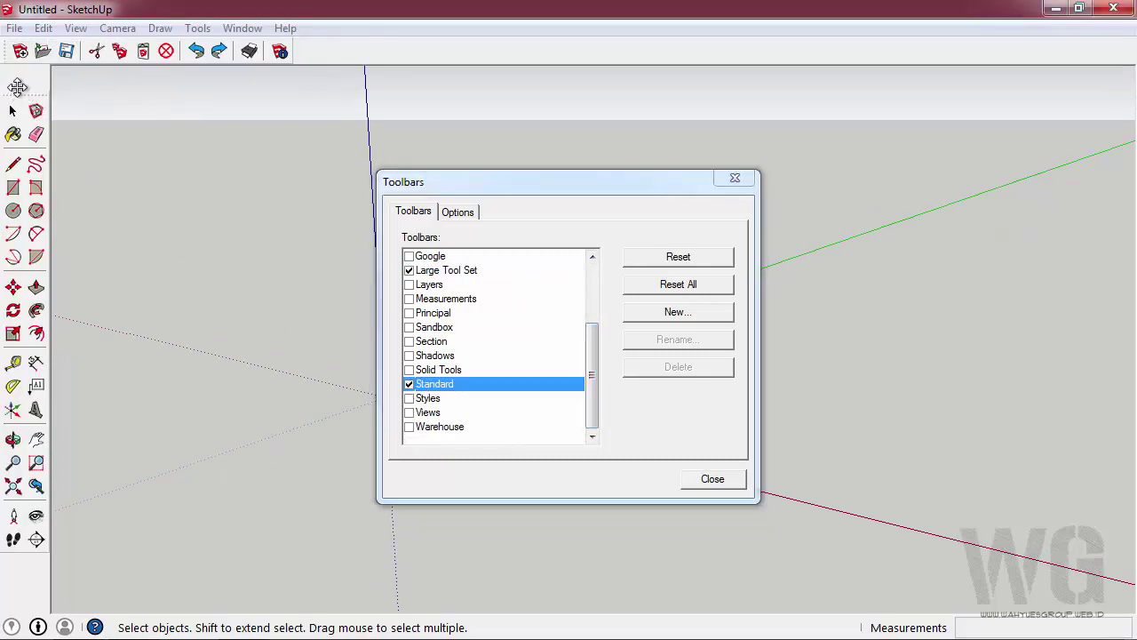
{"action": "left_click_drag", "start_coordinate": [18, 86], "coordinate": [13, 60]}
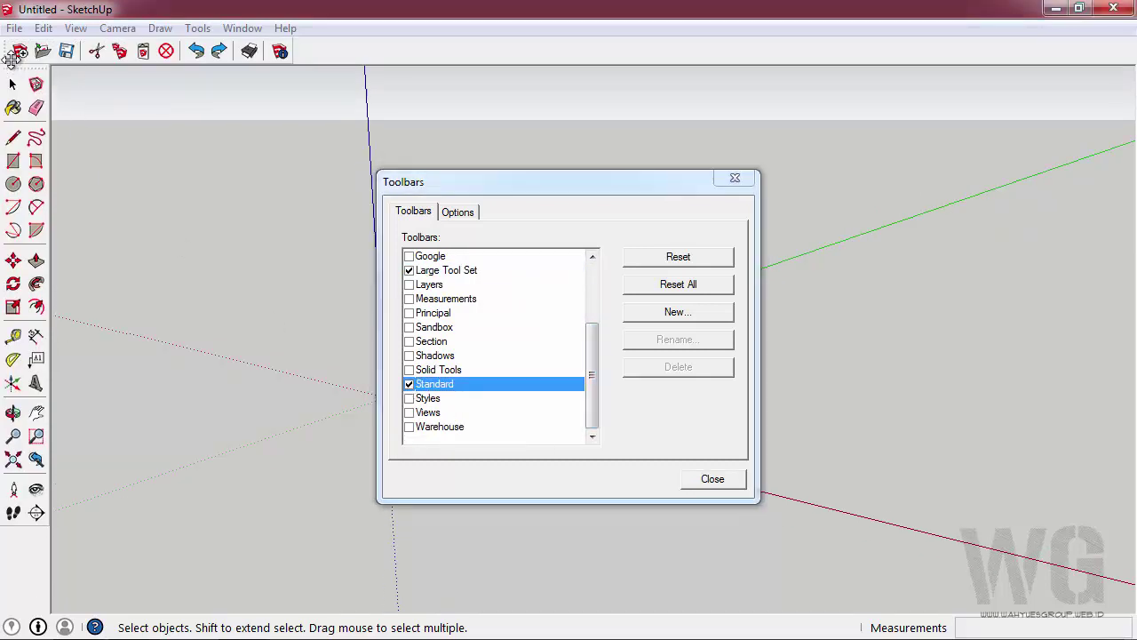
- Enable the Shadows, Styles, Views and Layers toolbars, leaving Solid Tools off
{"action": "left_click", "coordinate": [409, 369]}
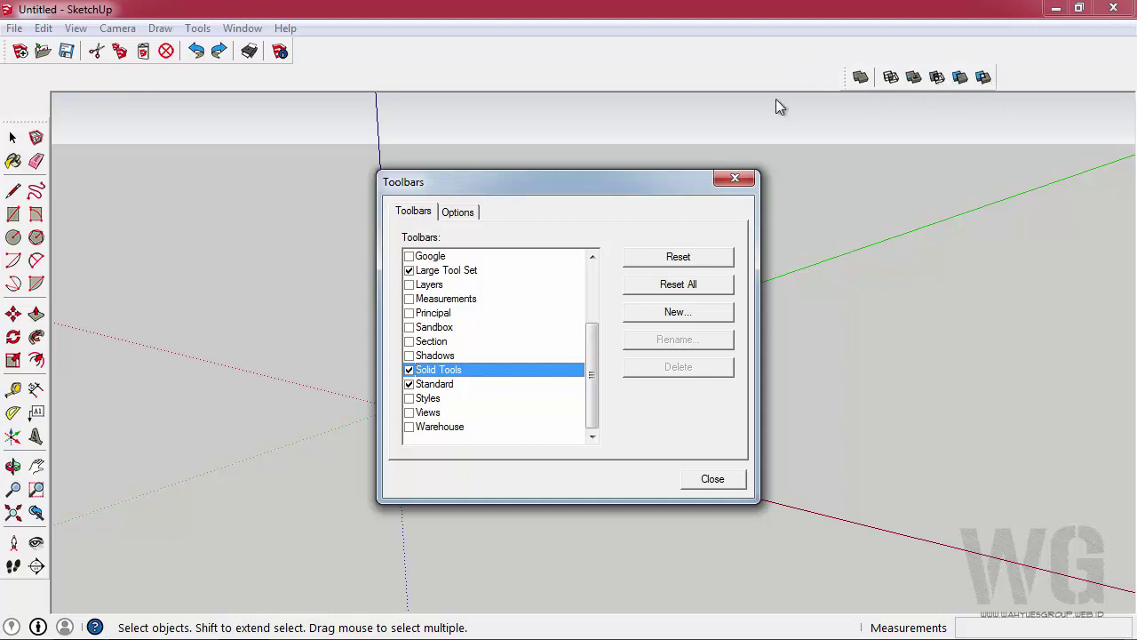
{"action": "left_click", "coordinate": [409, 372]}
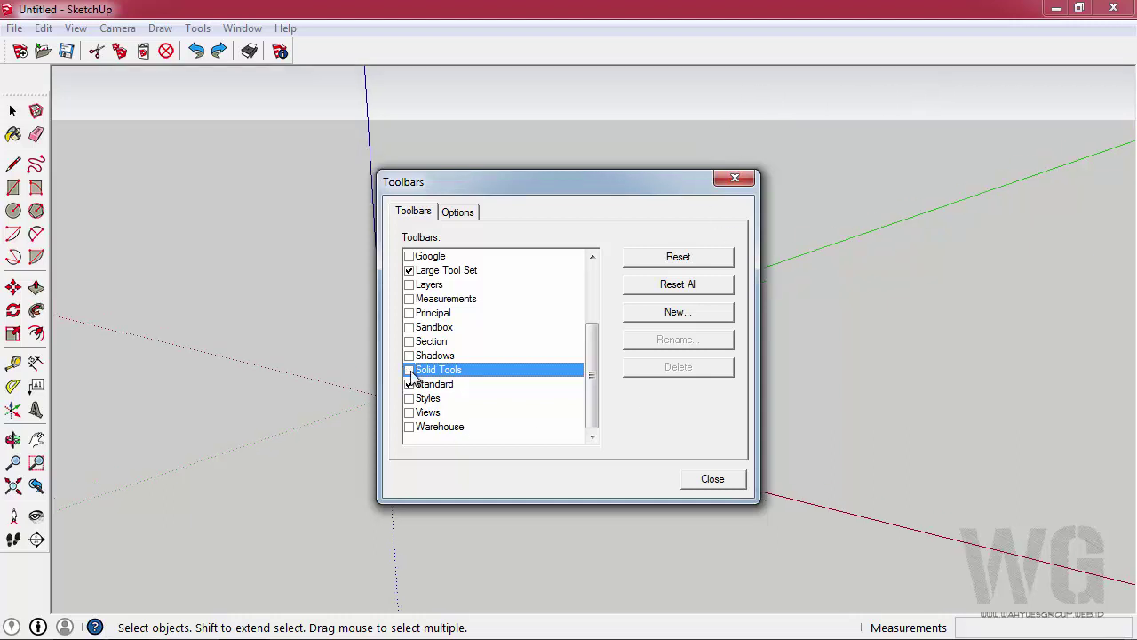
{"action": "left_click", "coordinate": [409, 356]}
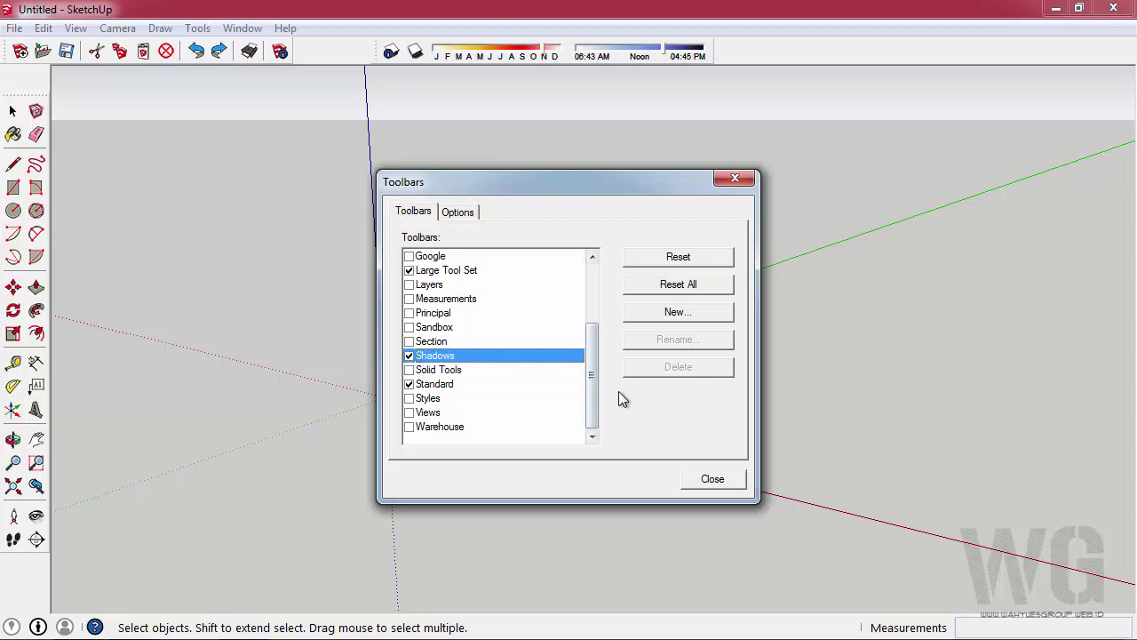
{"action": "left_click", "coordinate": [410, 399]}
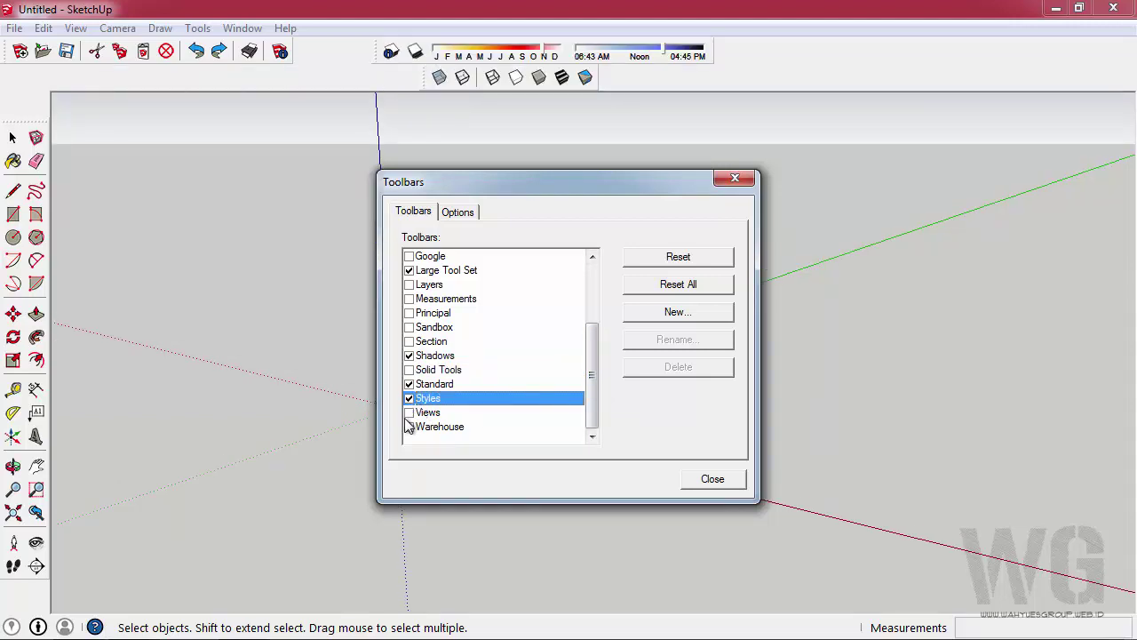
{"action": "left_click", "coordinate": [410, 414]}
{"action": "left_click_drag", "start_coordinate": [595, 389], "coordinate": [602, 295]}
{"action": "left_click", "coordinate": [410, 341]}
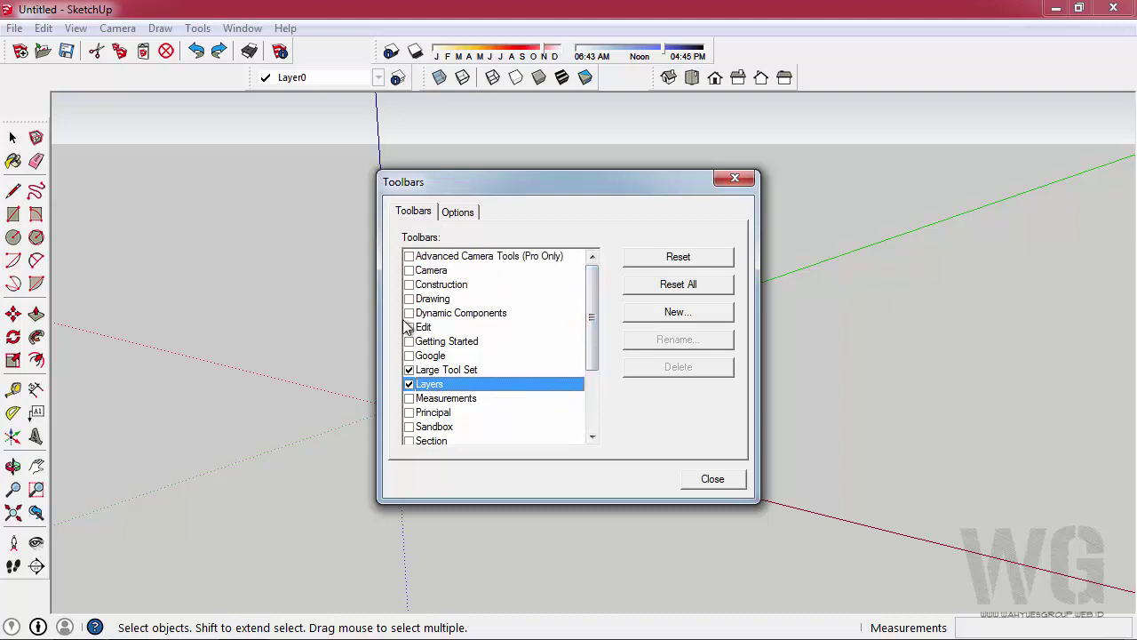
- Try the Camera toolbar and leave it hidden
{"action": "left_click", "coordinate": [409, 271]}
{"action": "left_click", "coordinate": [409, 271]}
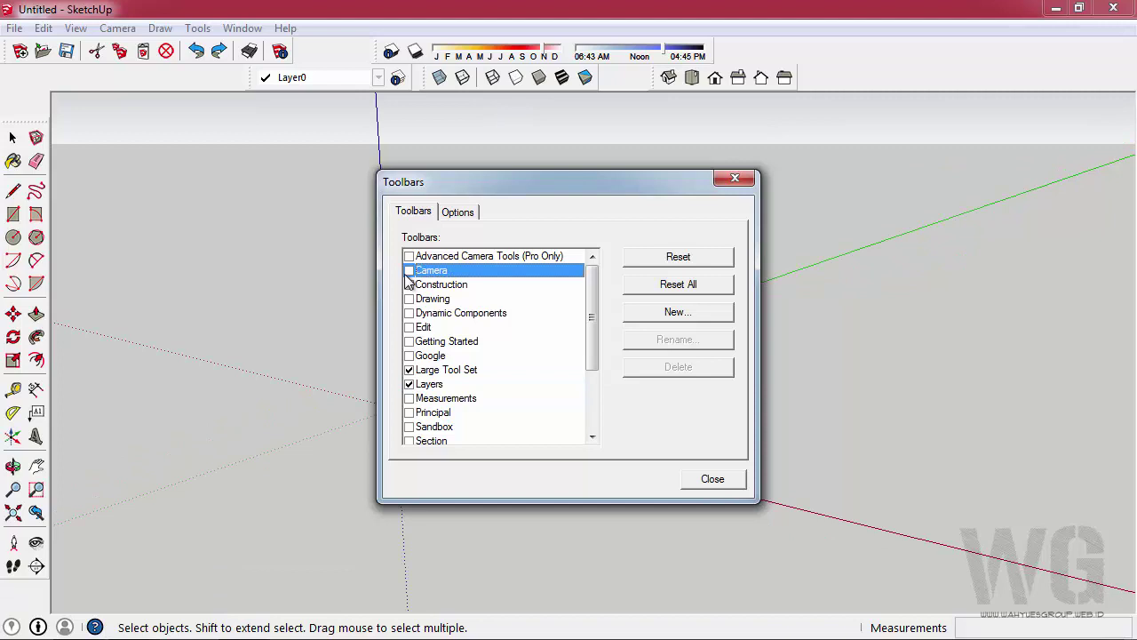
{"action": "left_click", "coordinate": [409, 272]}
{"action": "left_click", "coordinate": [409, 272]}
{"action": "mouse_move", "coordinate": [591, 322]}
{"action": "left_mouse_down"}
{"action": "mouse_move", "coordinate": [581, 406]}
{"action": "mouse_move", "coordinate": [592, 311]}
{"action": "left_mouse_up"}
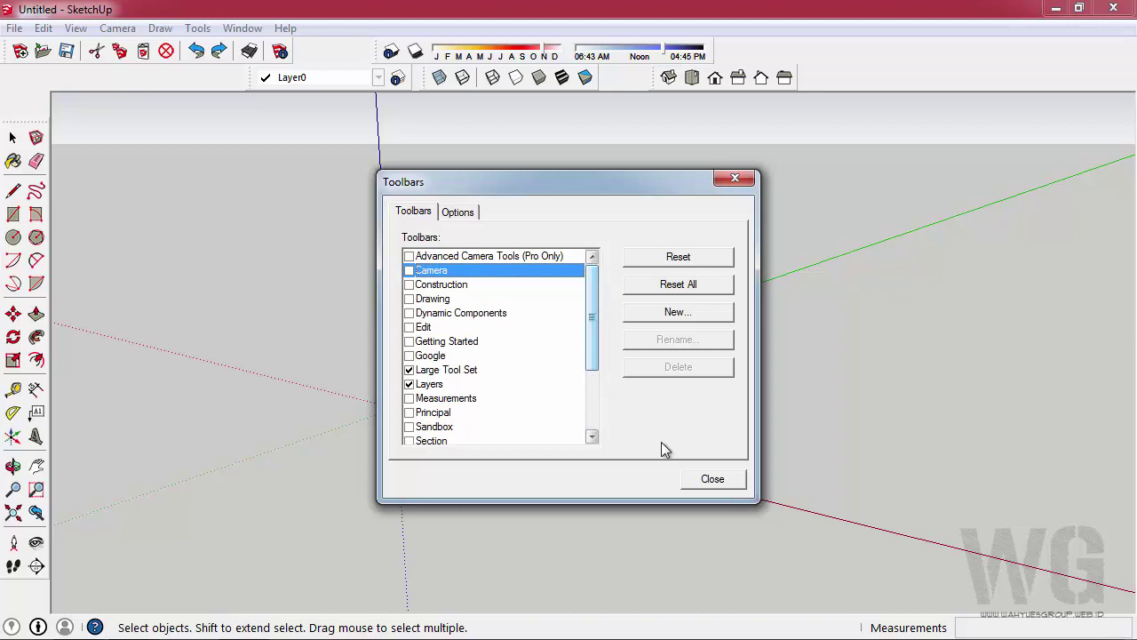
- Line up Shadows, Views, Layers and Styles in the top row, raise the side tool set, select the figure
{"action": "left_click", "coordinate": [695, 480]}
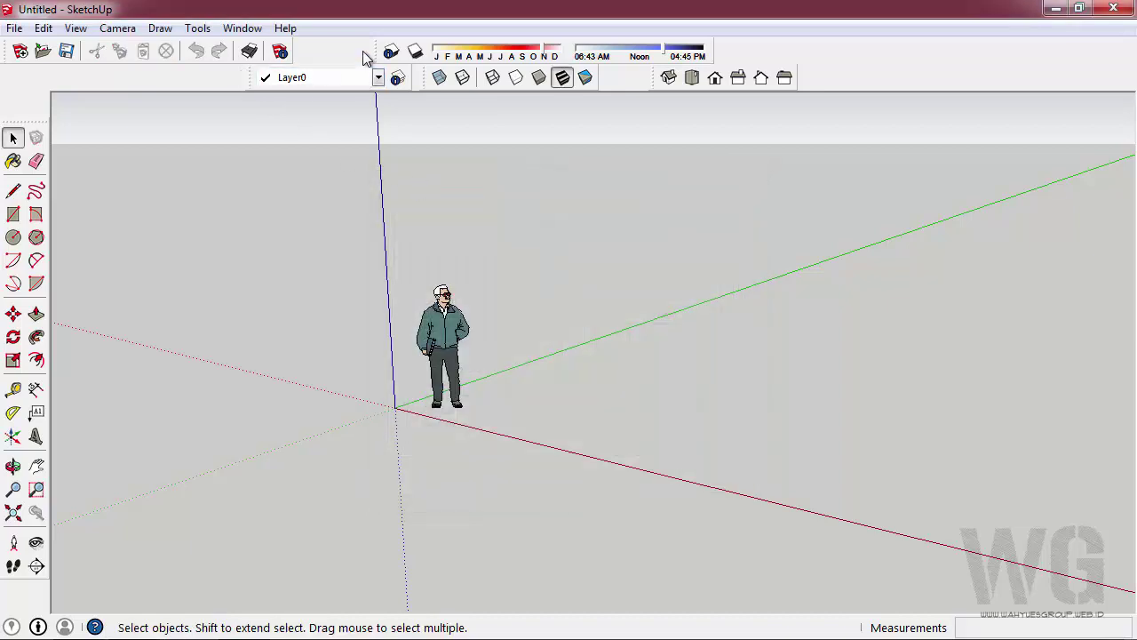
{"action": "left_click_drag", "start_coordinate": [250, 80], "coordinate": [287, 44]}
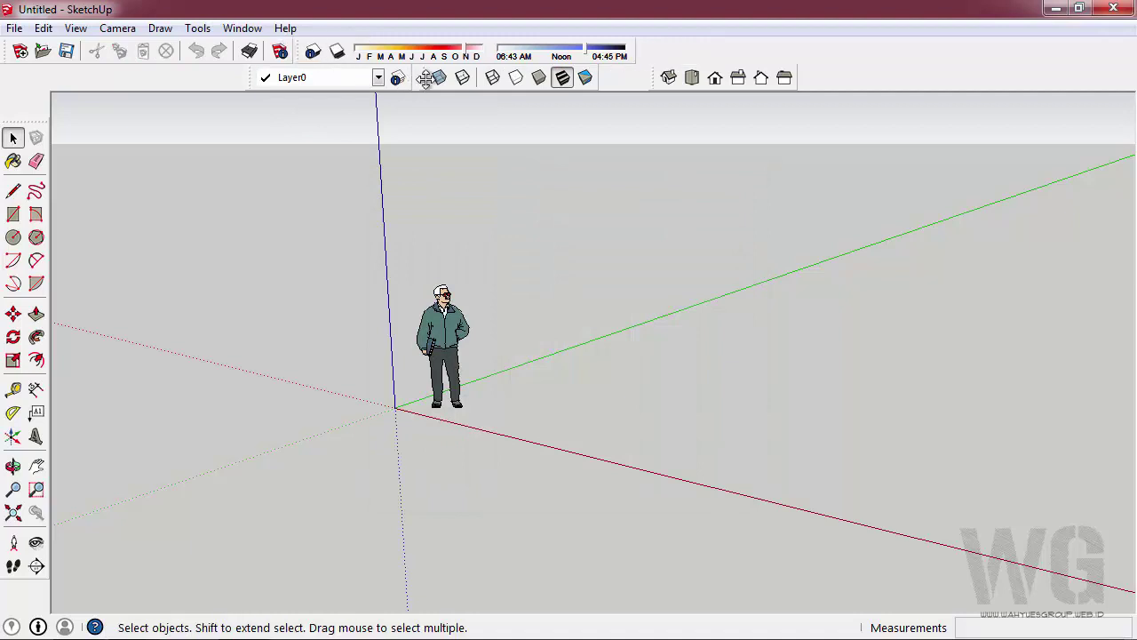
{"action": "left_click_drag", "start_coordinate": [660, 78], "coordinate": [637, 43]}
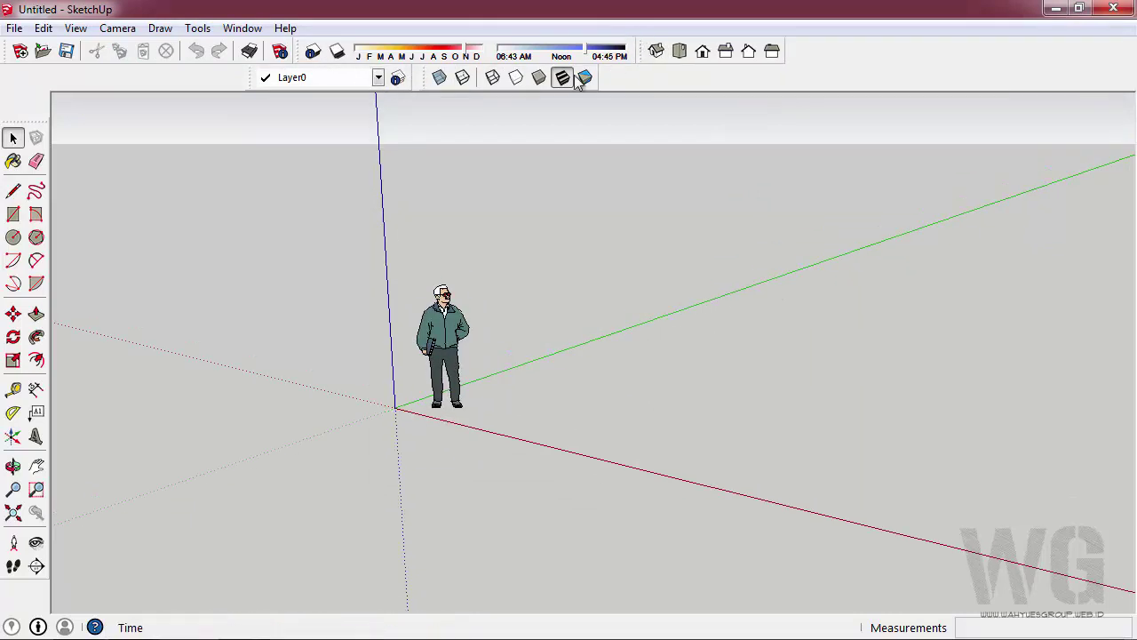
{"action": "mouse_move", "coordinate": [266, 83]}
{"action": "left_mouse_down"}
{"action": "mouse_move", "coordinate": [783, 66]}
{"action": "mouse_move", "coordinate": [772, 38]}
{"action": "mouse_move", "coordinate": [779, 59]}
{"action": "left_mouse_up"}
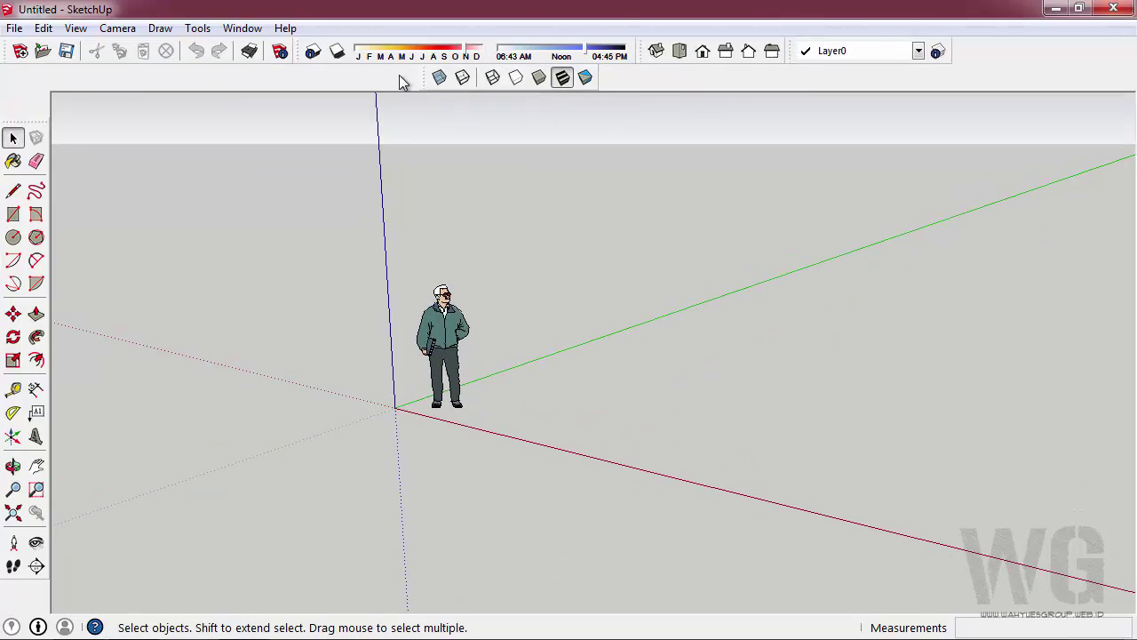
{"action": "mouse_move", "coordinate": [427, 77]}
{"action": "left_mouse_down"}
{"action": "mouse_move", "coordinate": [972, 54]}
{"action": "mouse_move", "coordinate": [909, 59]}
{"action": "left_mouse_up"}
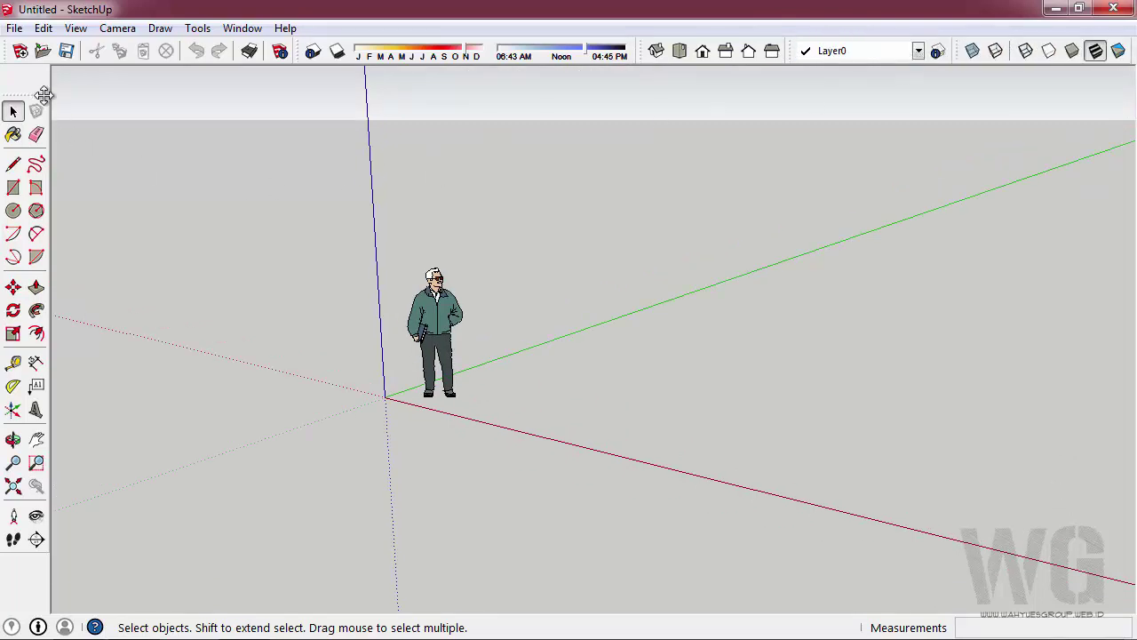
{"action": "left_click_drag", "start_coordinate": [42, 92], "coordinate": [42, 65]}
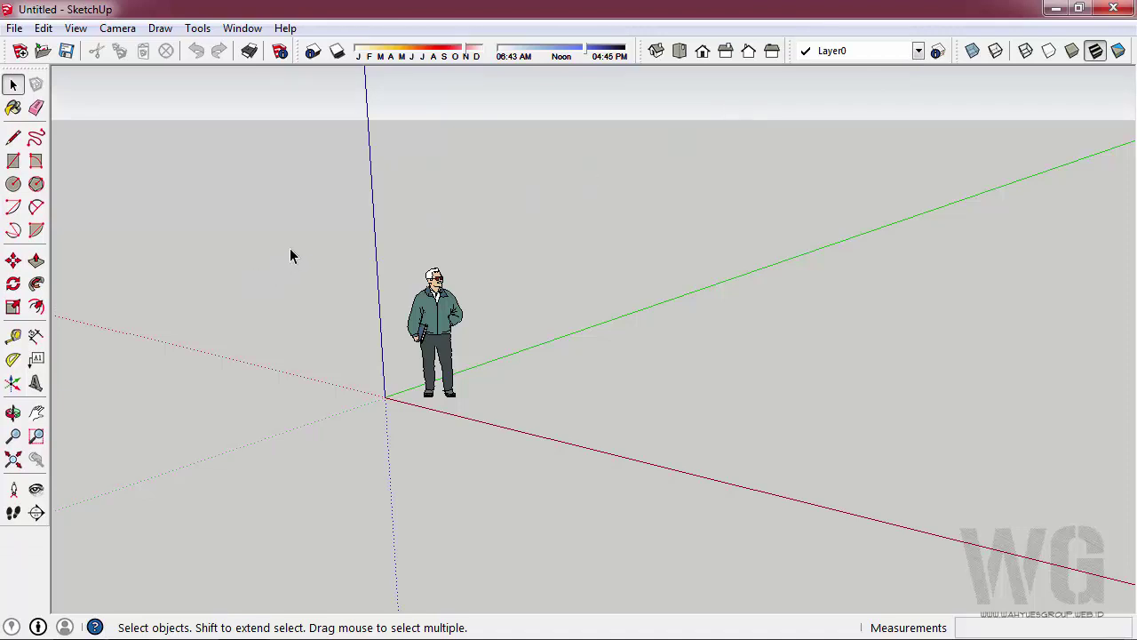
{"action": "left_click_drag", "start_coordinate": [241, 158], "coordinate": [479, 409]}
- Deselect the figure and dismiss the Window menu without choosing anything
{"action": "left_click", "coordinate": [1028, 374]}
{"action": "left_click", "coordinate": [242, 28]}
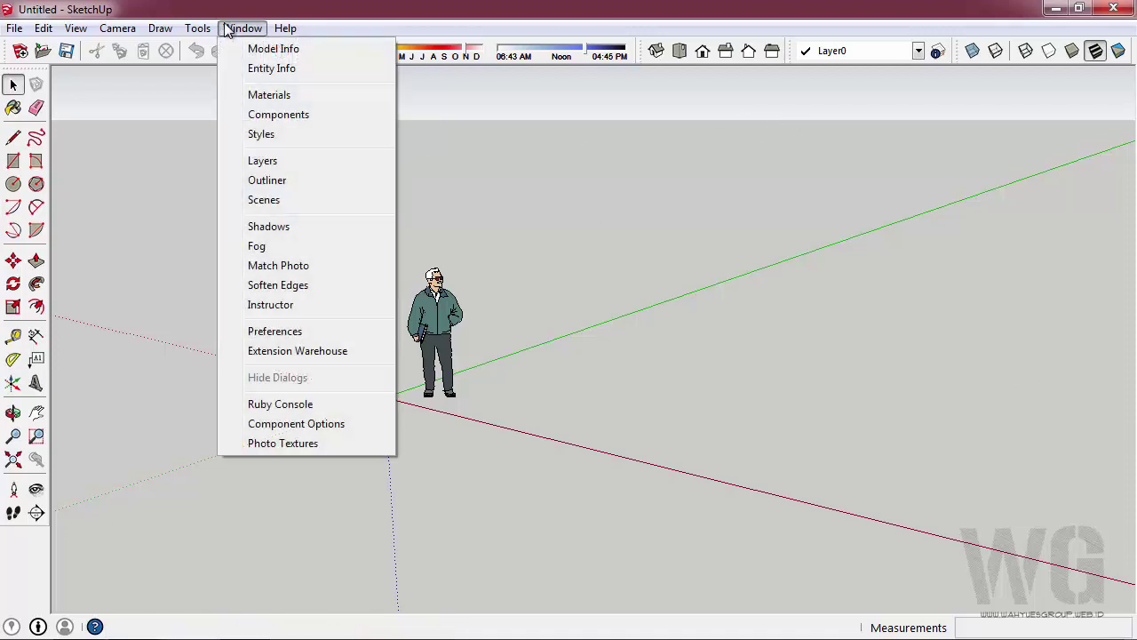
{"action": "left_click", "coordinate": [668, 265]}
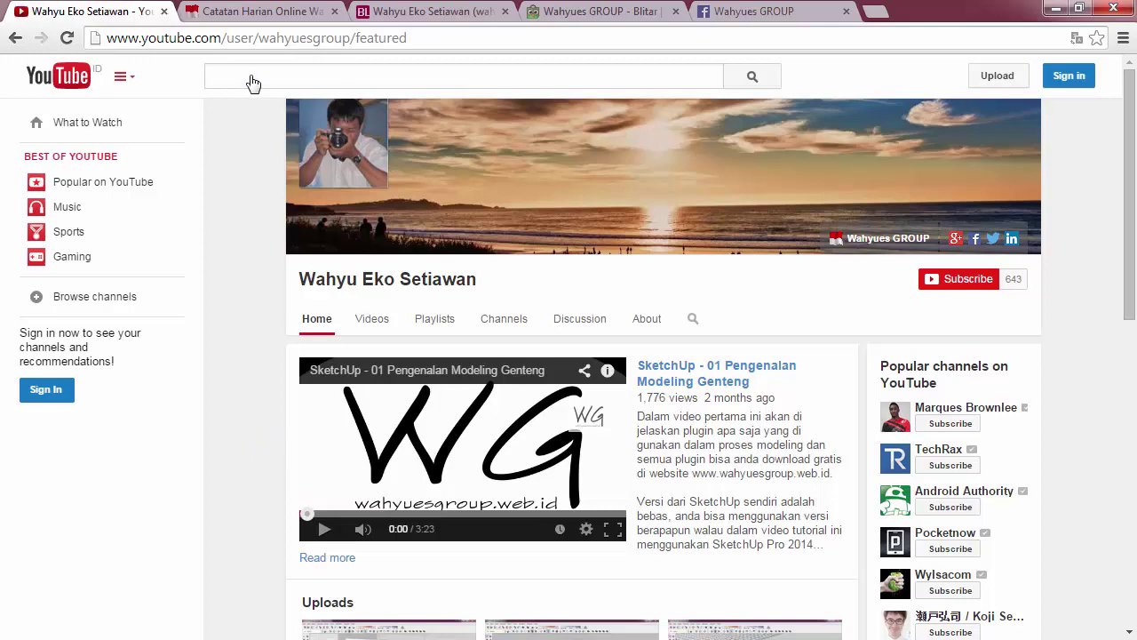
- View the wahyuesgroup.web.id Store page, close the Facebook popup, then go to the Bukalapak shop
{"action": "left_click", "coordinate": [276, 12]}
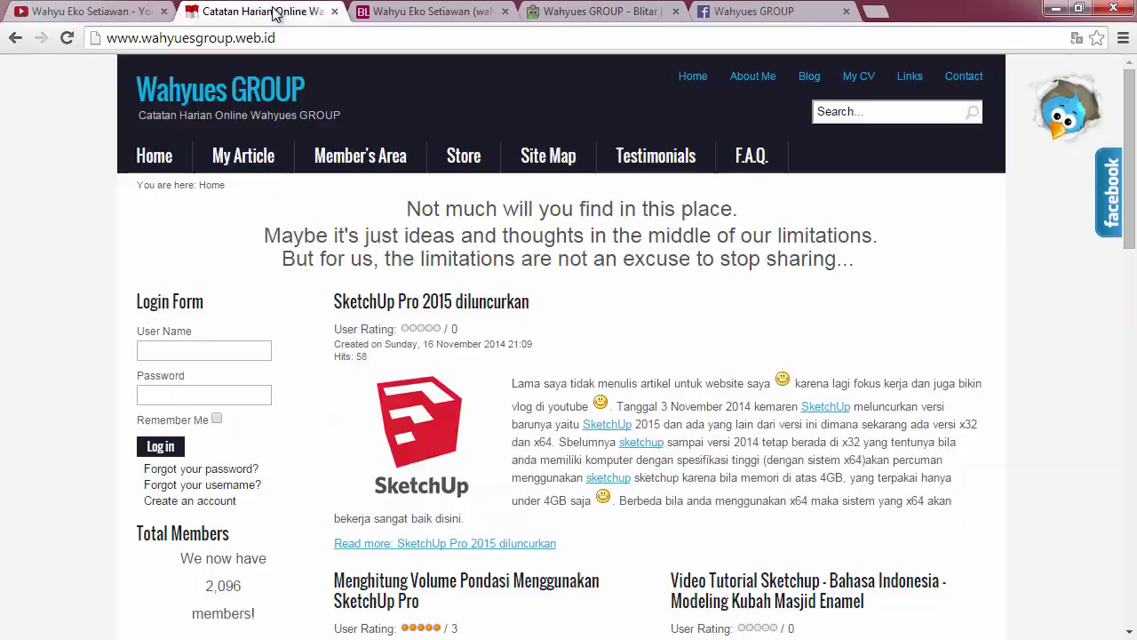
{"action": "left_click", "coordinate": [459, 156]}
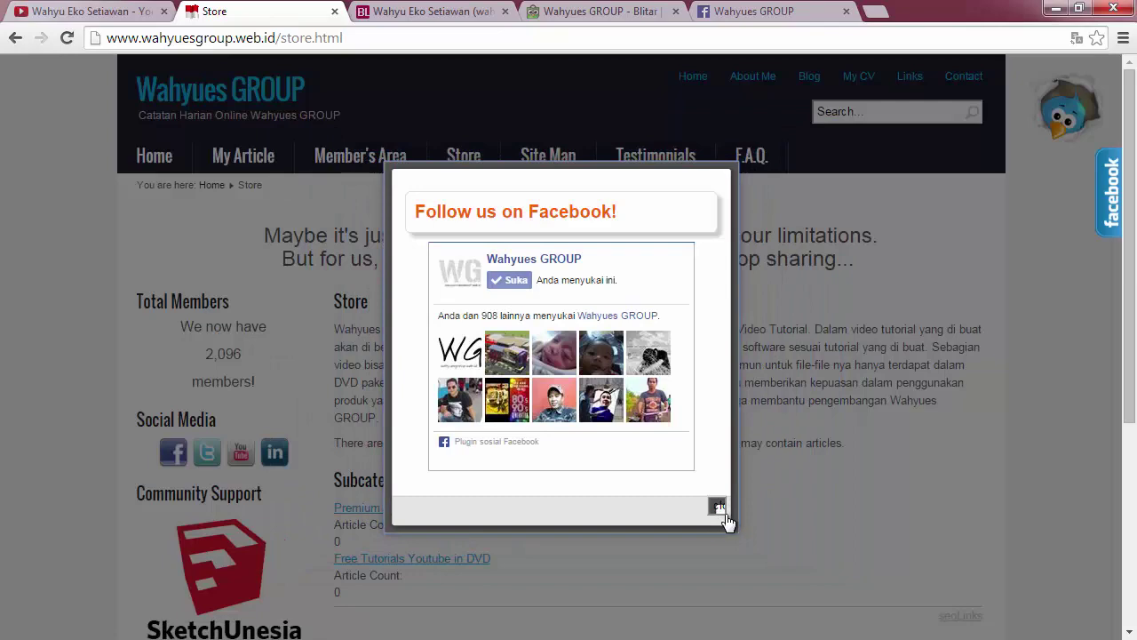
{"action": "left_click", "coordinate": [722, 514]}
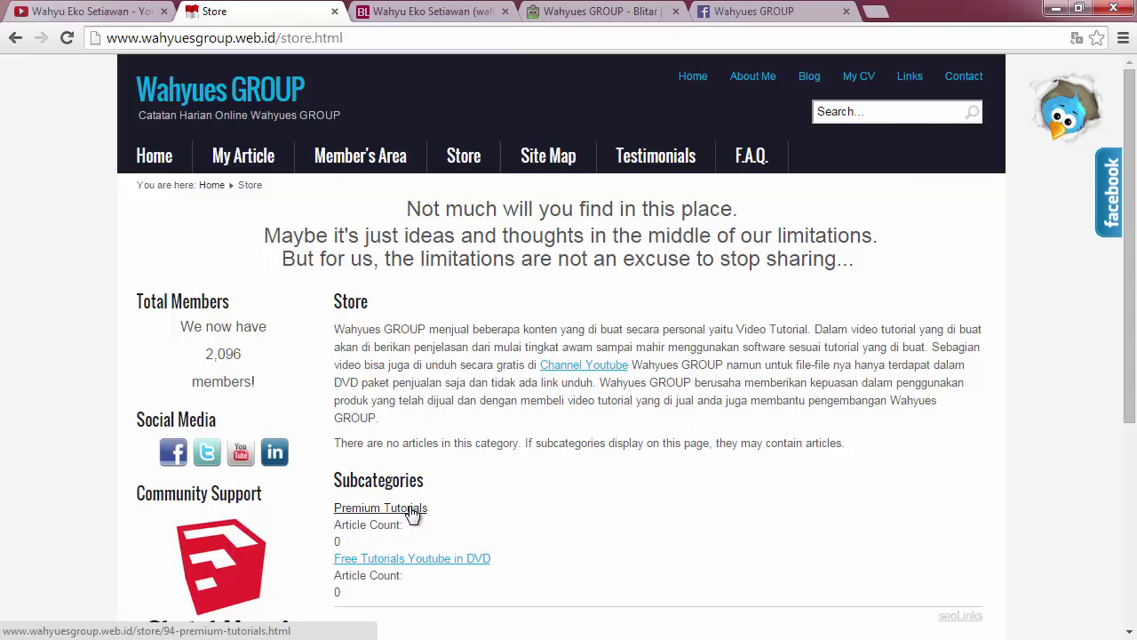
{"action": "left_click", "coordinate": [405, 12]}
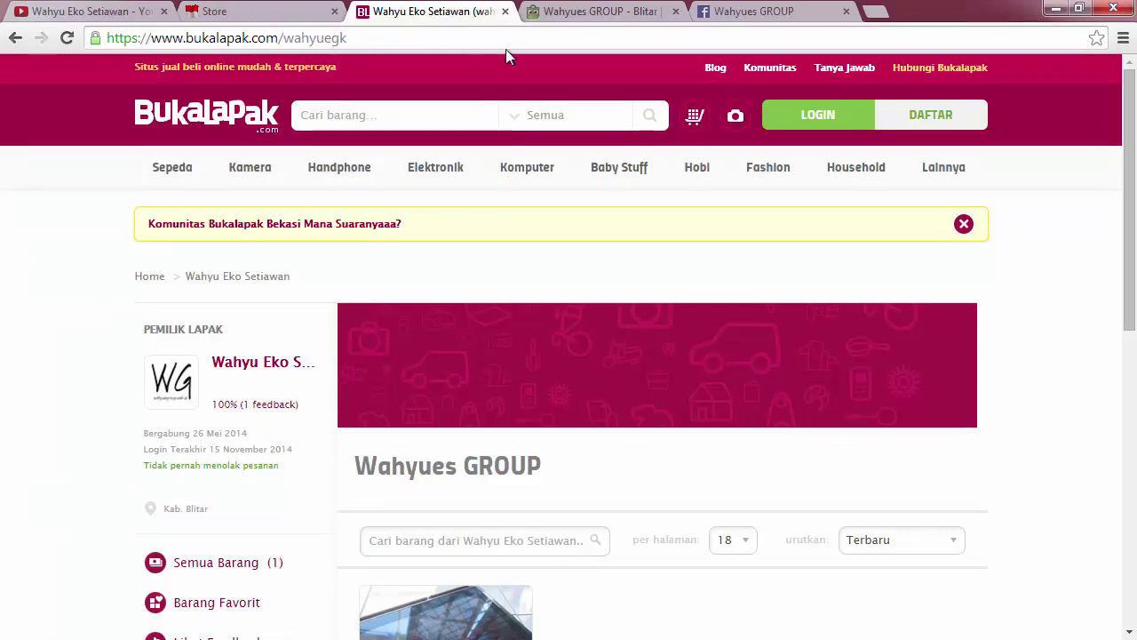
- Show the Tokopedia shop, the YouTube channel's Discussion section, then the Wahyues GROUP Facebook page
{"action": "left_click", "coordinate": [592, 19]}
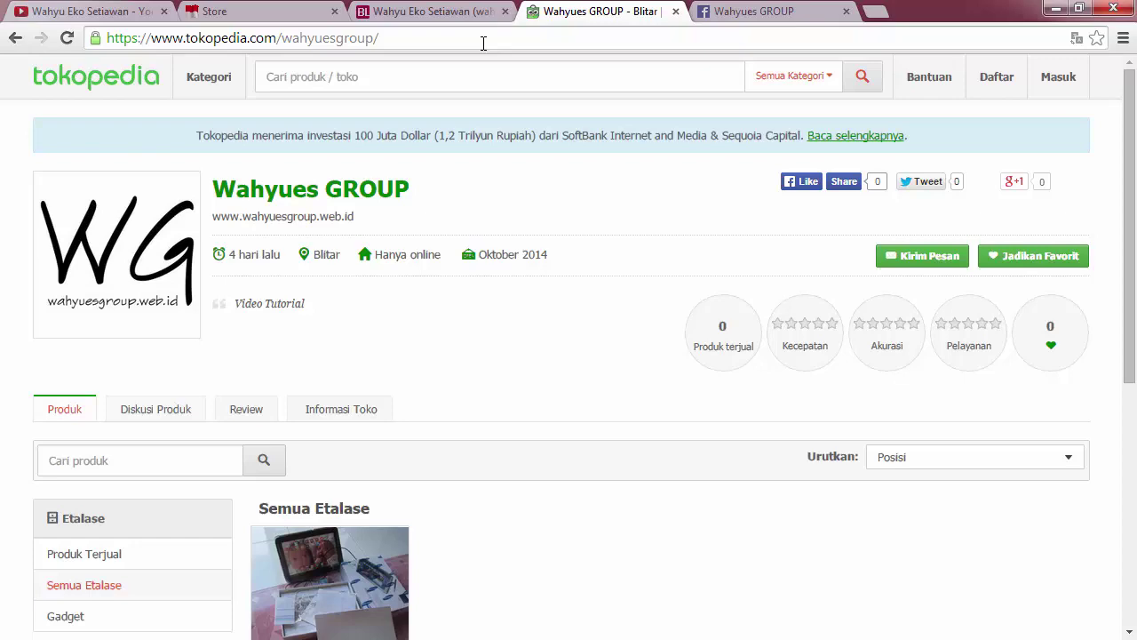
{"action": "left_click", "coordinate": [58, 12]}
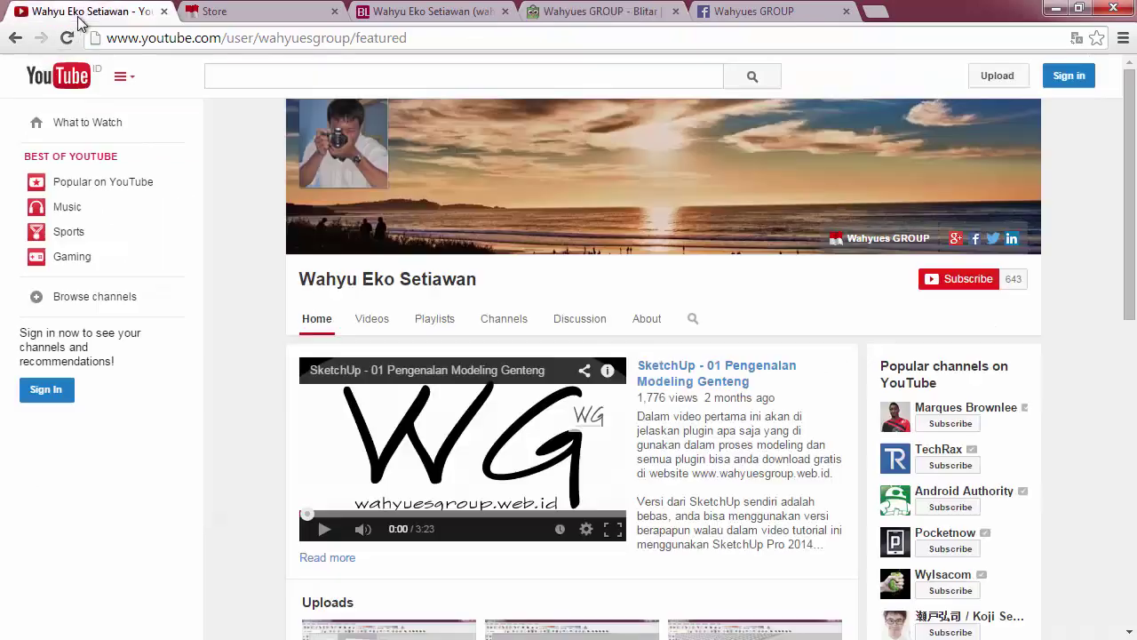
{"action": "left_click", "coordinate": [567, 330]}
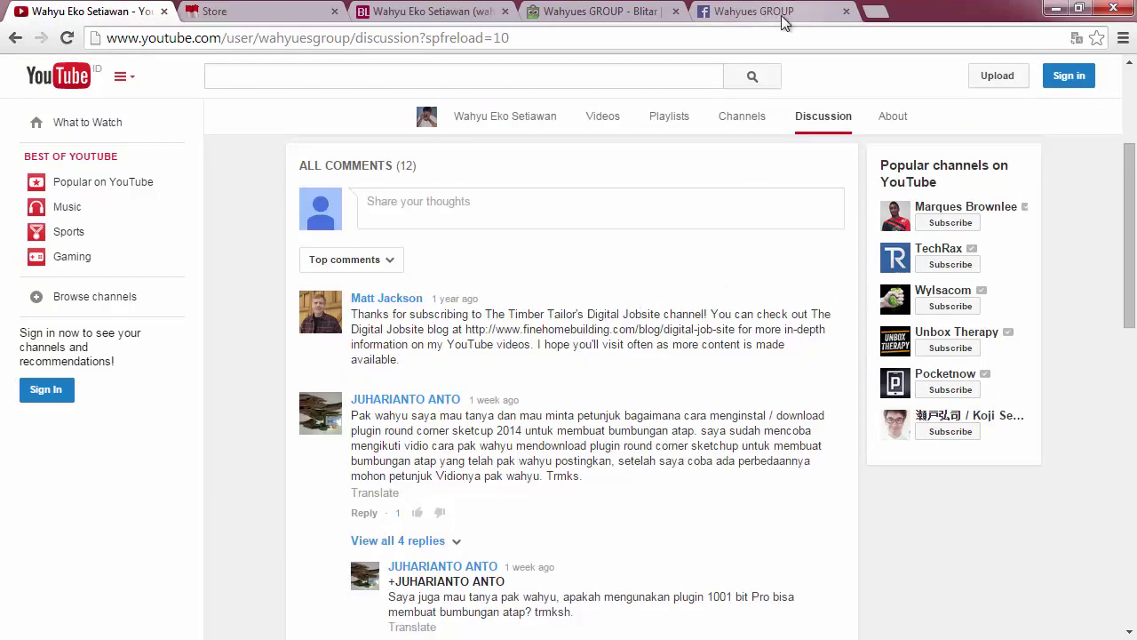
{"action": "left_click", "coordinate": [772, 13]}
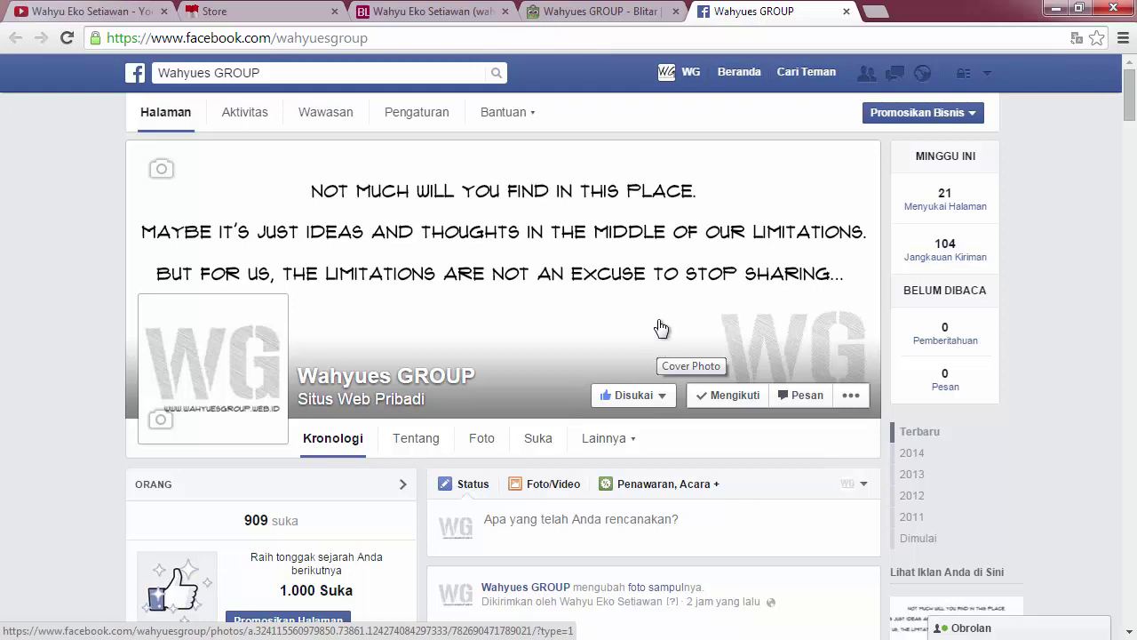
- Scroll through the site's Contact form, then open Testimonials and close the Facebook popup
{"action": "left_click", "coordinate": [267, 13]}
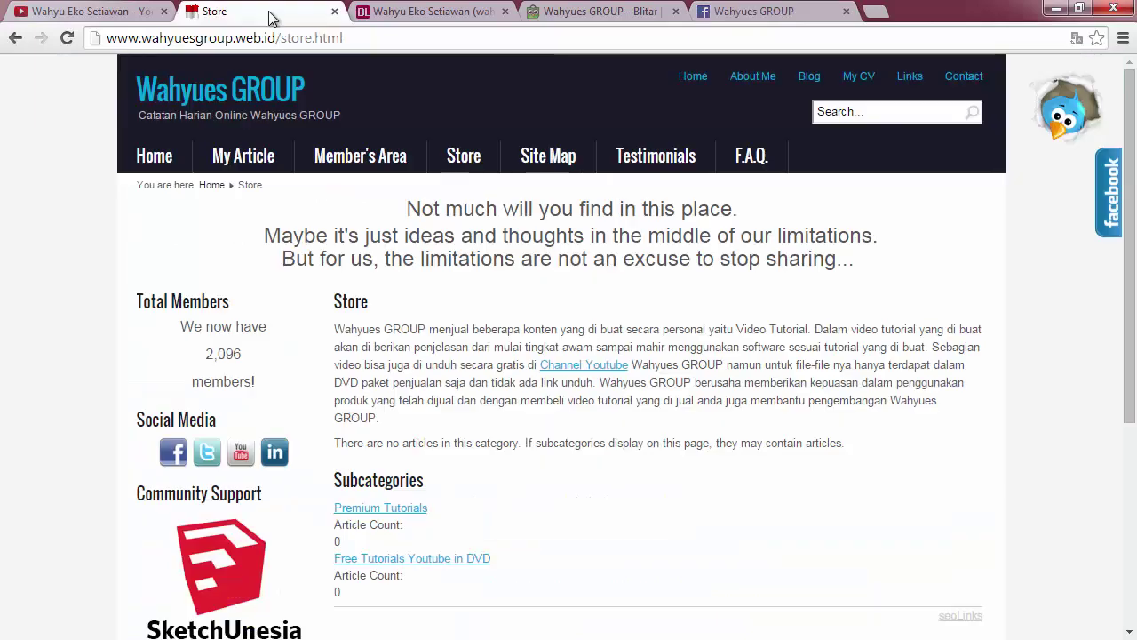
{"action": "left_click", "coordinate": [961, 76]}
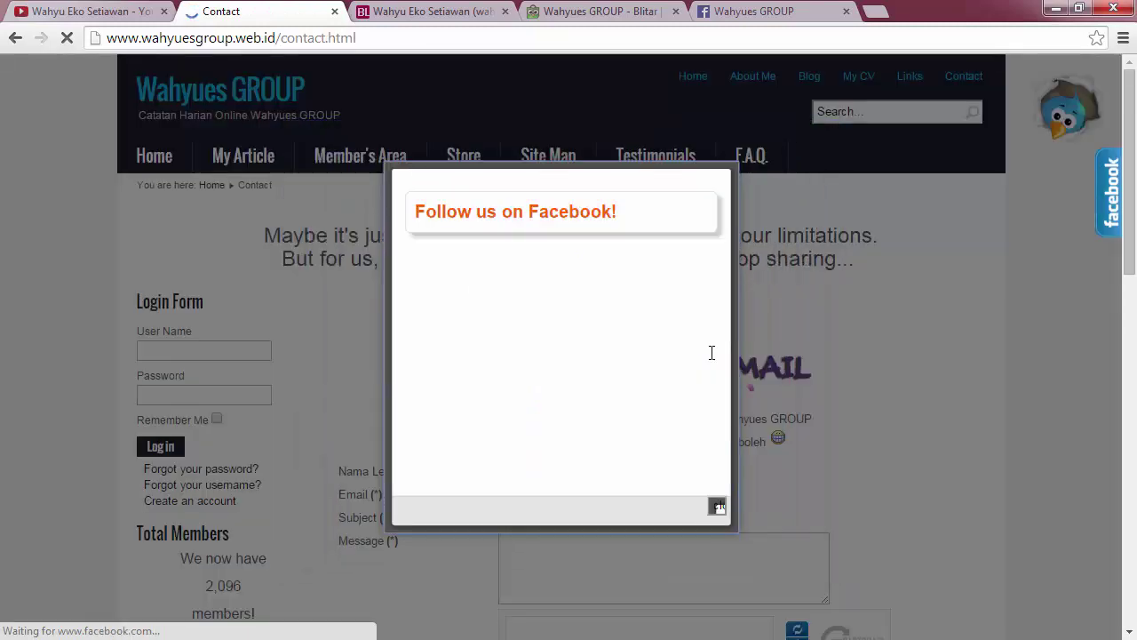
{"action": "scroll", "coordinate": [887, 437], "scroll_direction": "down", "scroll_amount": 2}
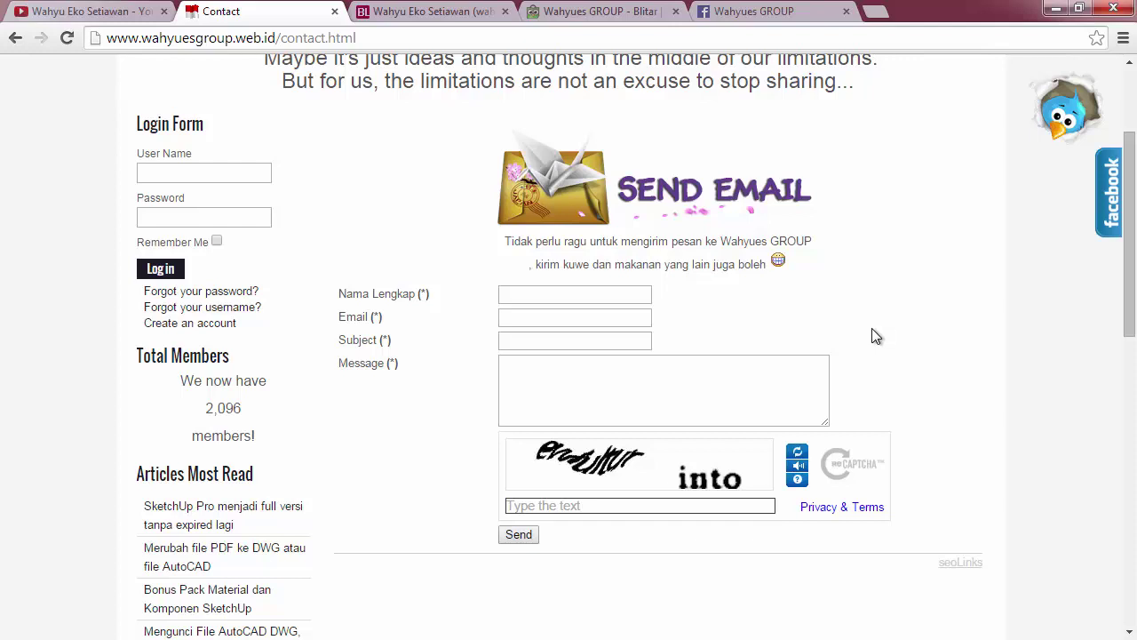
{"action": "scroll", "coordinate": [858, 330], "scroll_direction": "up", "scroll_amount": 2}
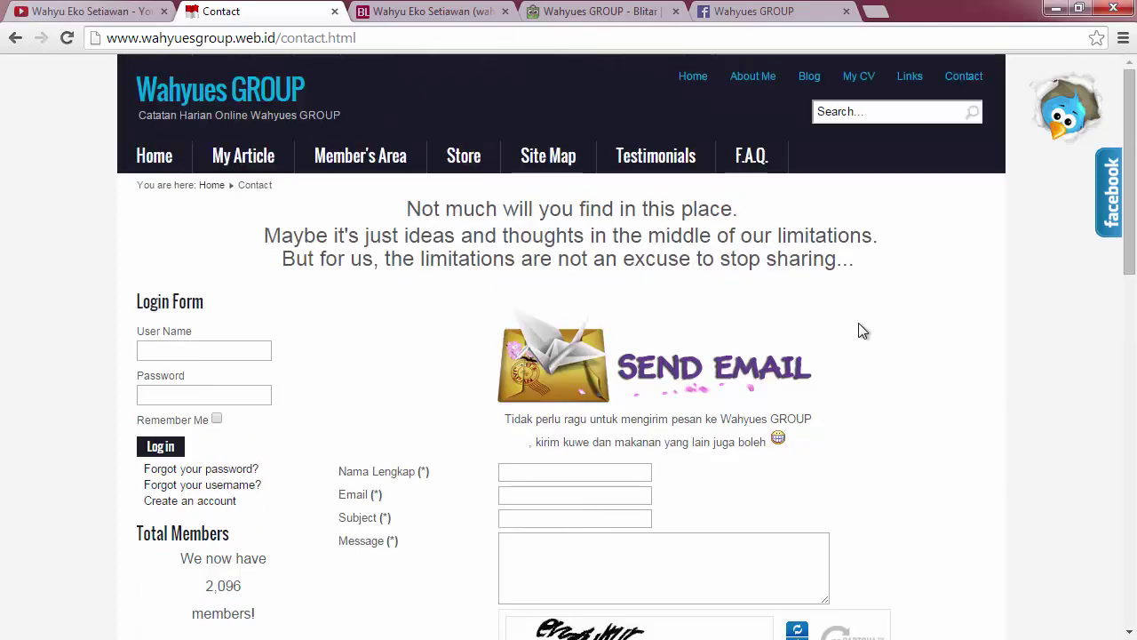
{"action": "scroll", "coordinate": [672, 505], "scroll_direction": "down", "scroll_amount": 1}
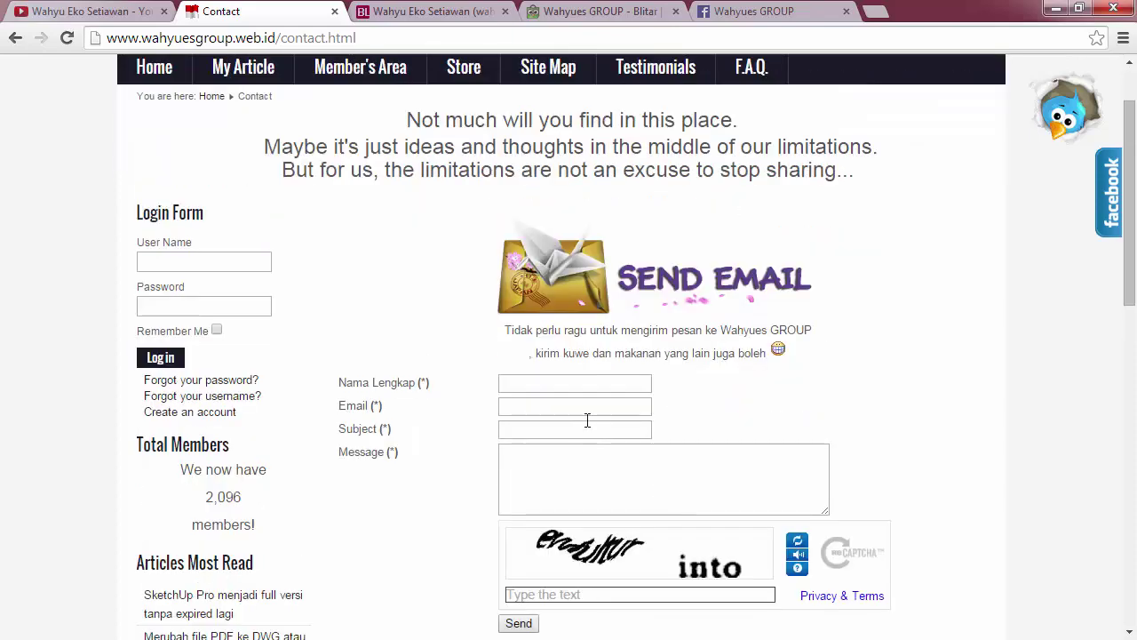
{"action": "scroll", "coordinate": [886, 467], "scroll_direction": "up", "scroll_amount": 1}
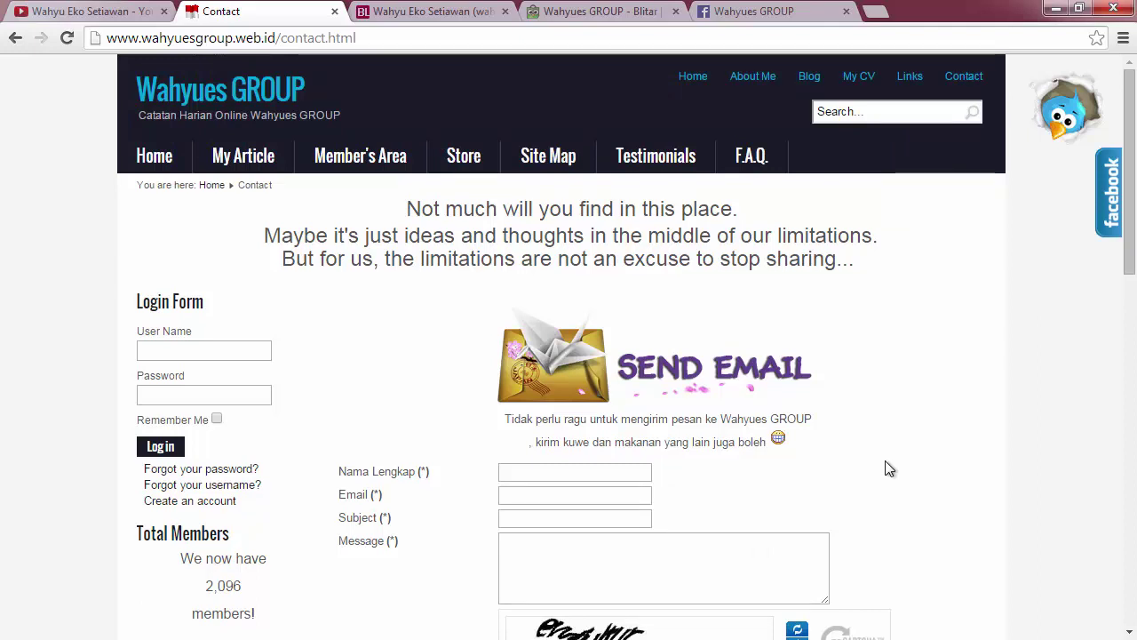
{"action": "left_click", "coordinate": [658, 160]}
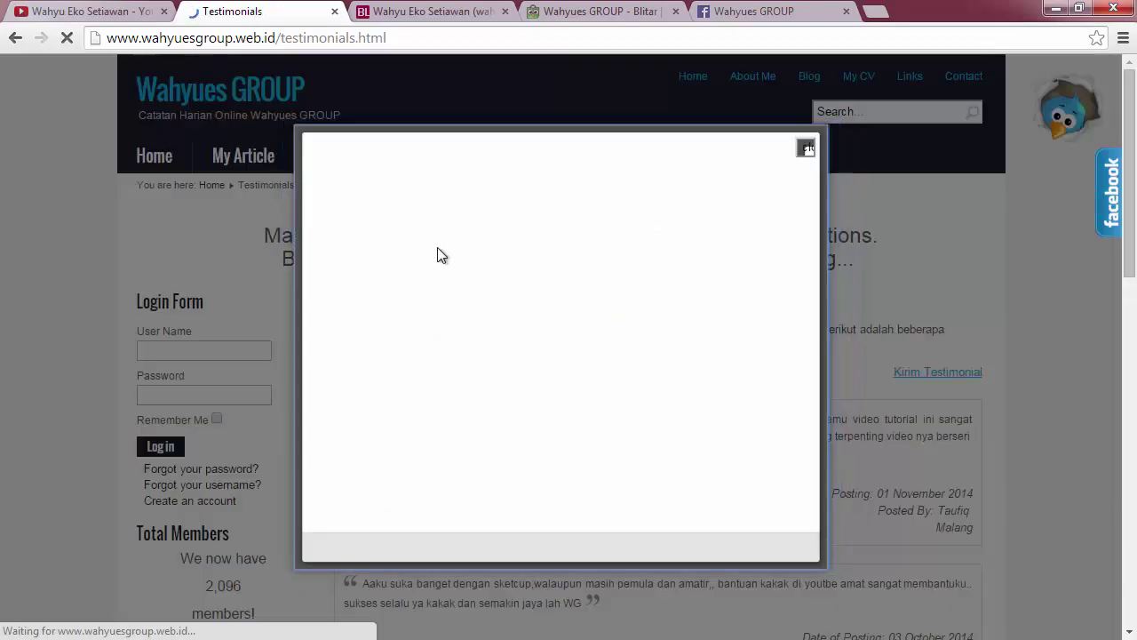
{"action": "left_click", "coordinate": [718, 503]}
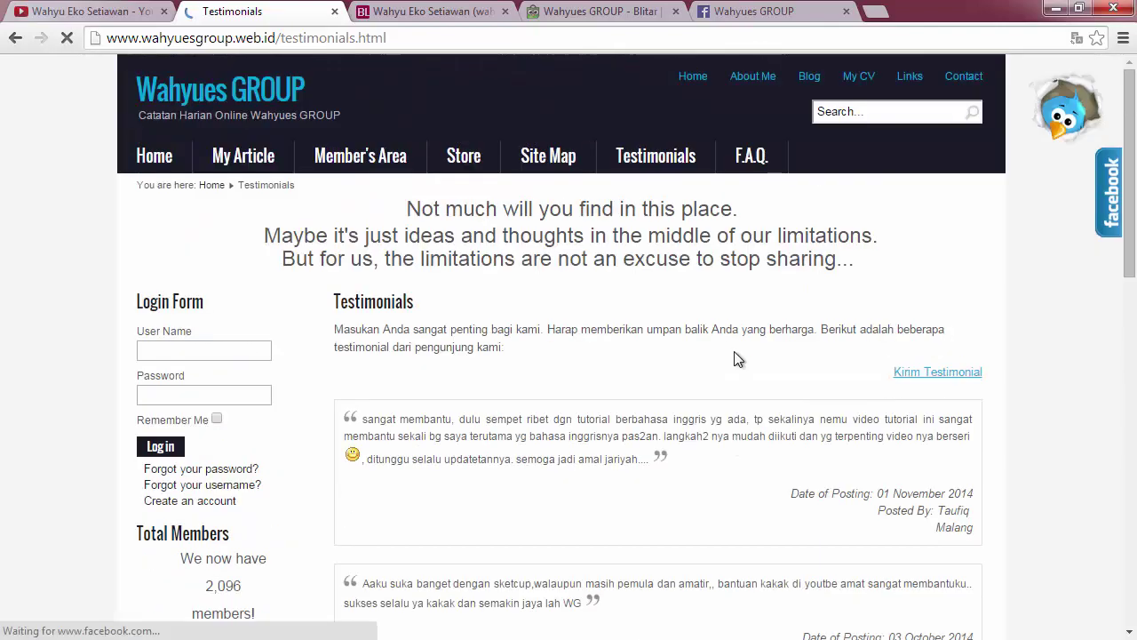